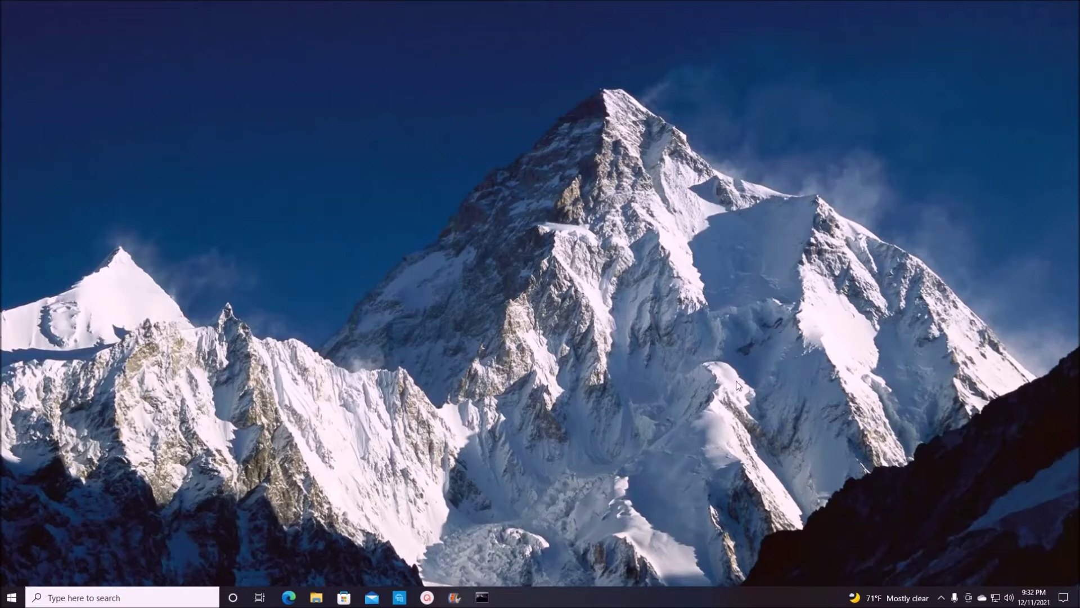
# Step: Launch Registry Editor by searching for 'regedit'
pyautogui.click(166, 596)
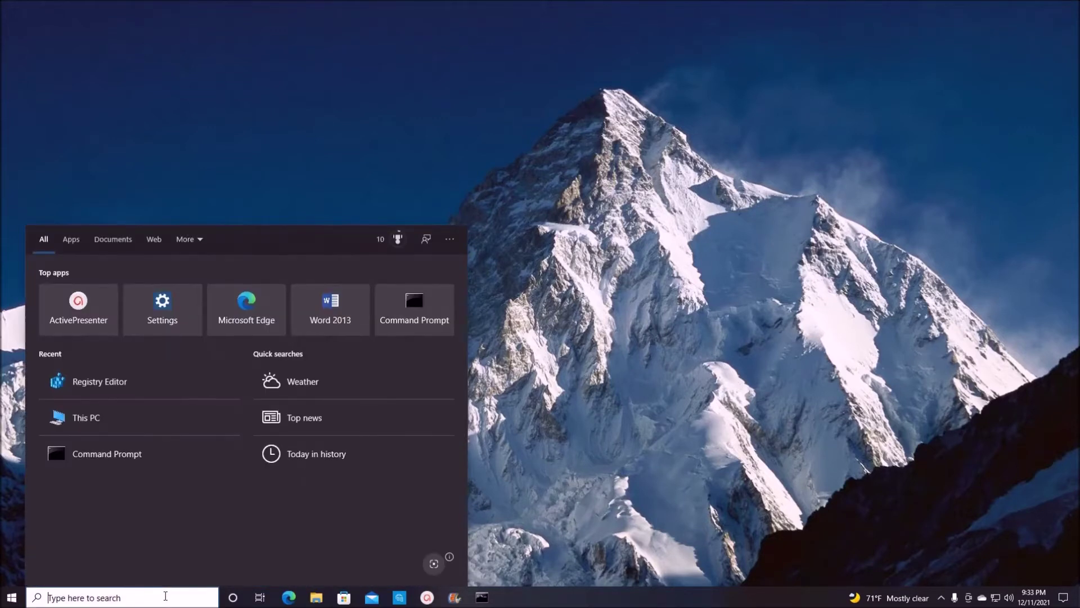
pyautogui.write('regedi')
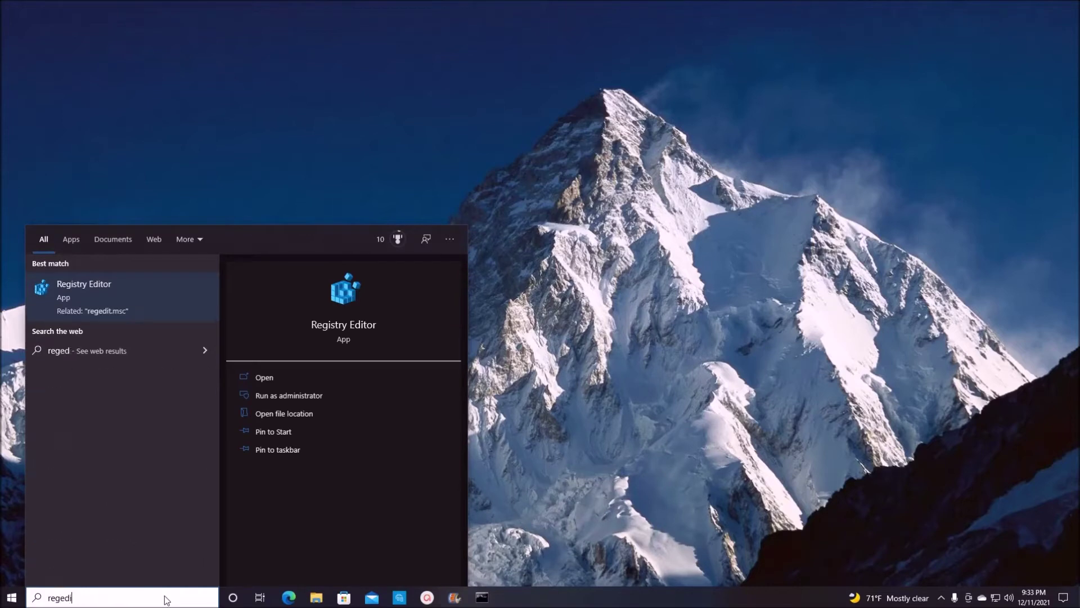
pyautogui.write('t')
pyautogui.press('Return')
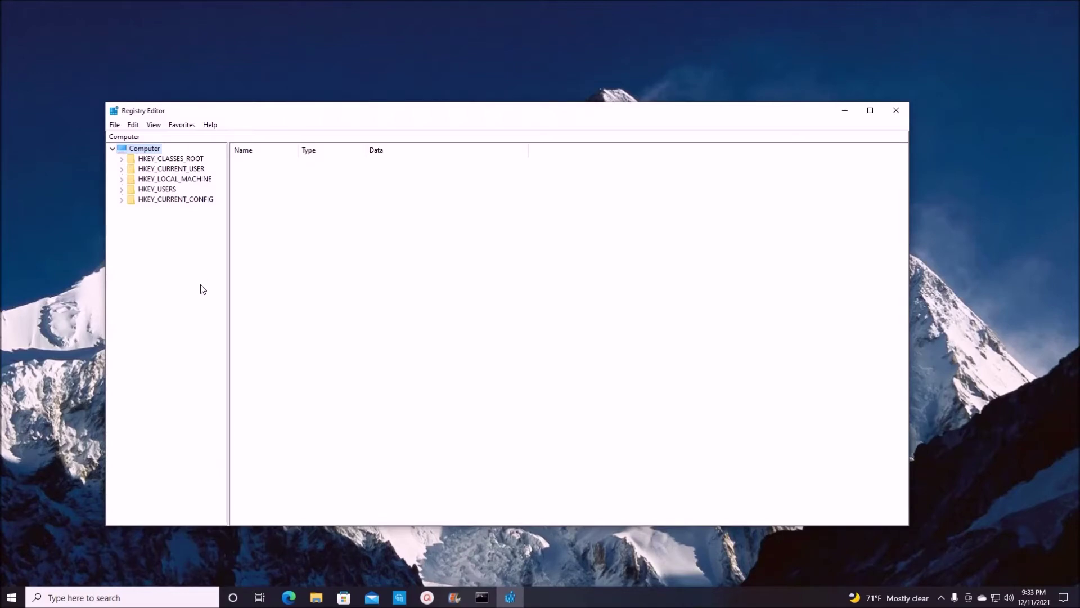
pyautogui.click(116, 126)
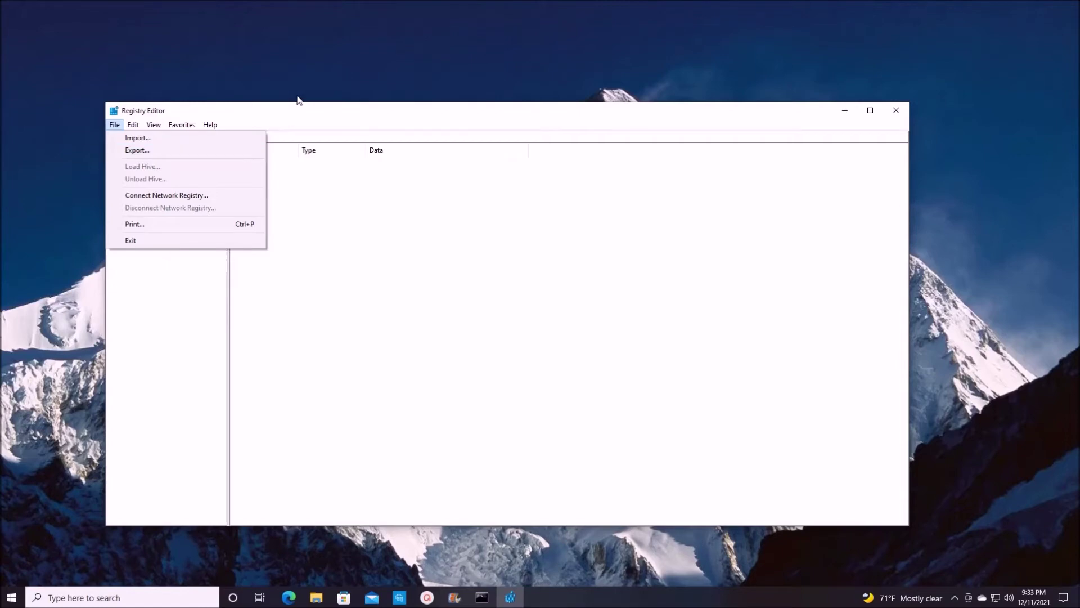
pyautogui.click(259, 118)
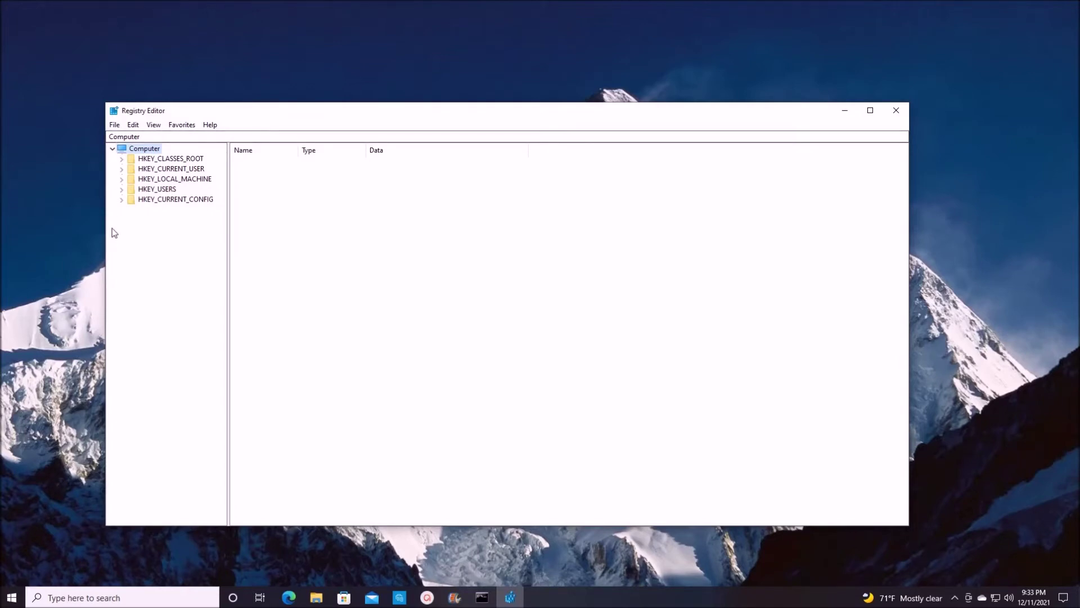
# Step: Expand HKEY_LOCAL_MACHINE > SYSTEM > Setup and select MoSetup to view the bypass values
pyautogui.click(122, 179)
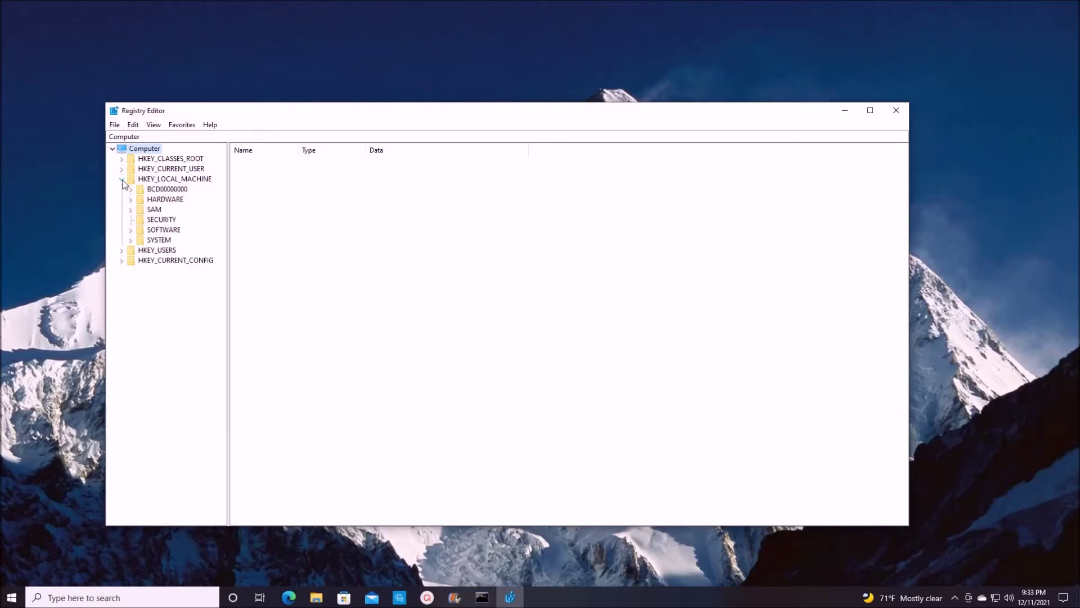
pyautogui.click(130, 240)
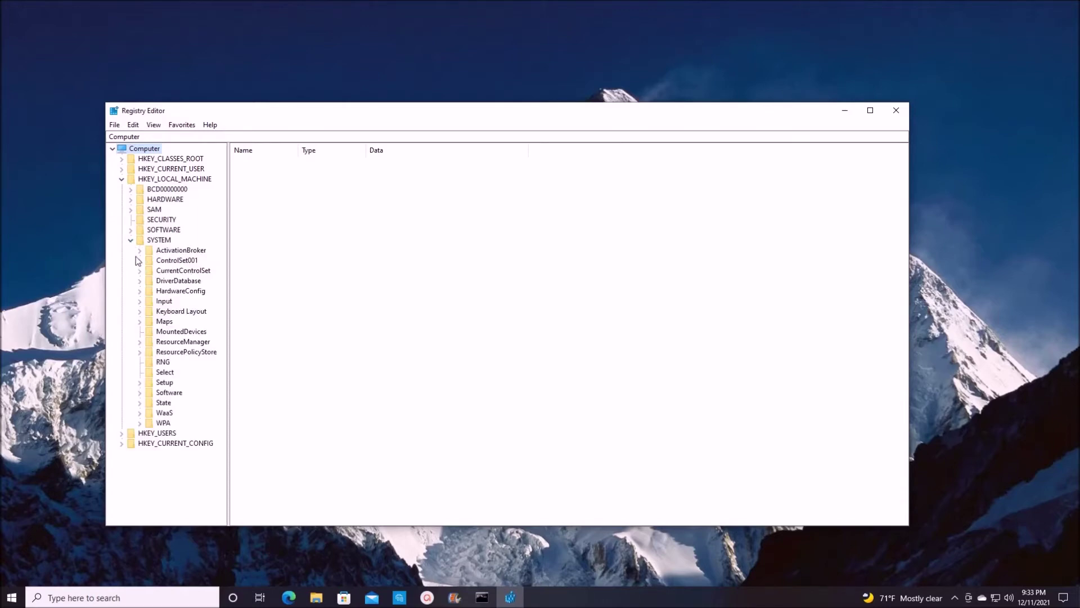
pyautogui.click(141, 383)
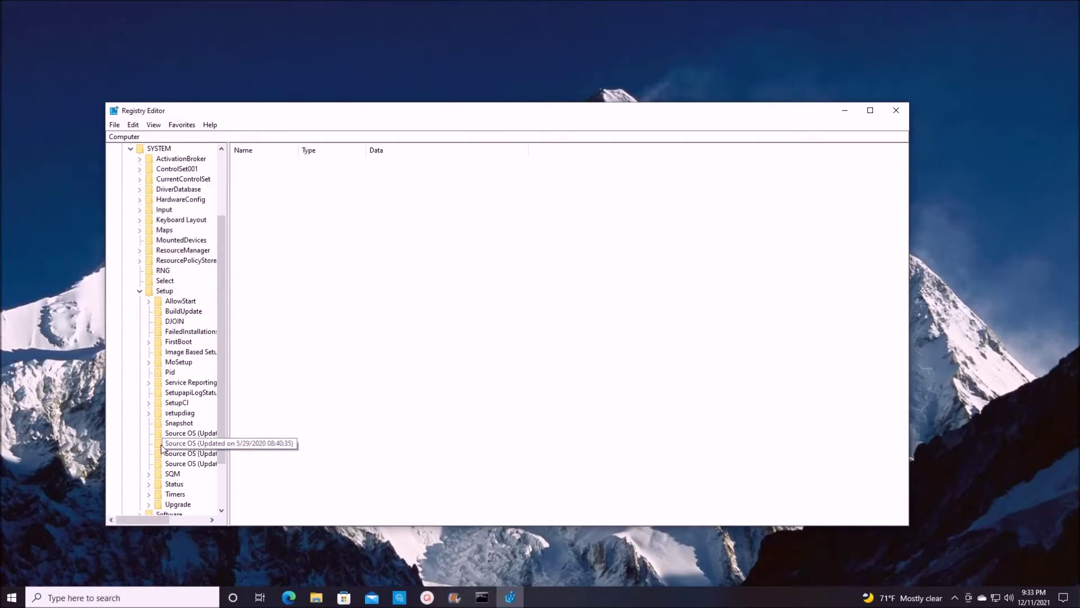
pyautogui.click(160, 366)
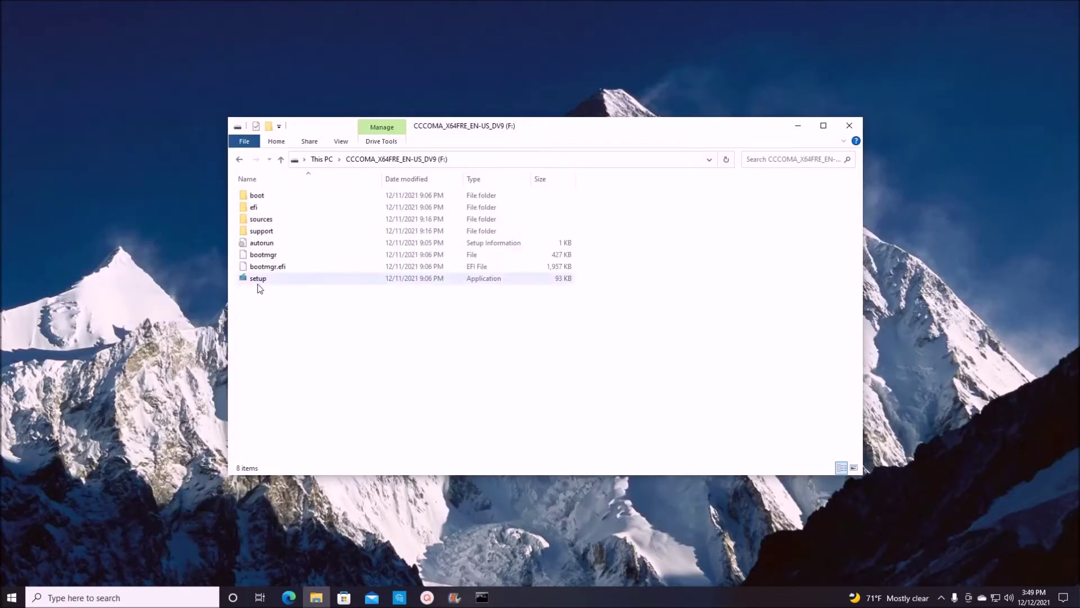
# Step: Run setup from F:, opt in to improving installation, and close it after the requirements check fails
pyautogui.doubleClick(258, 279)
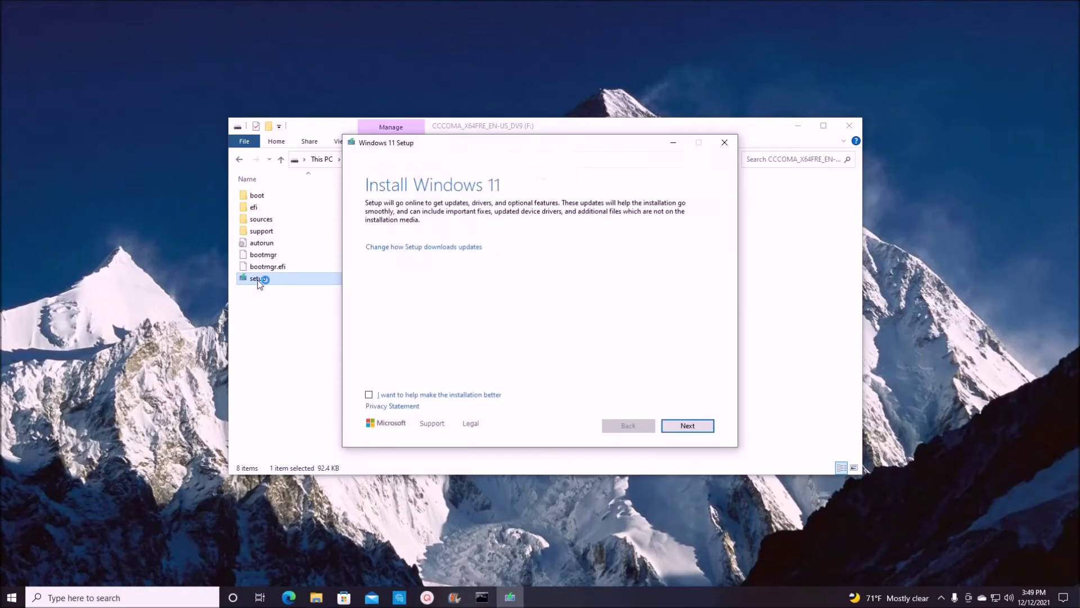
pyautogui.click(370, 396)
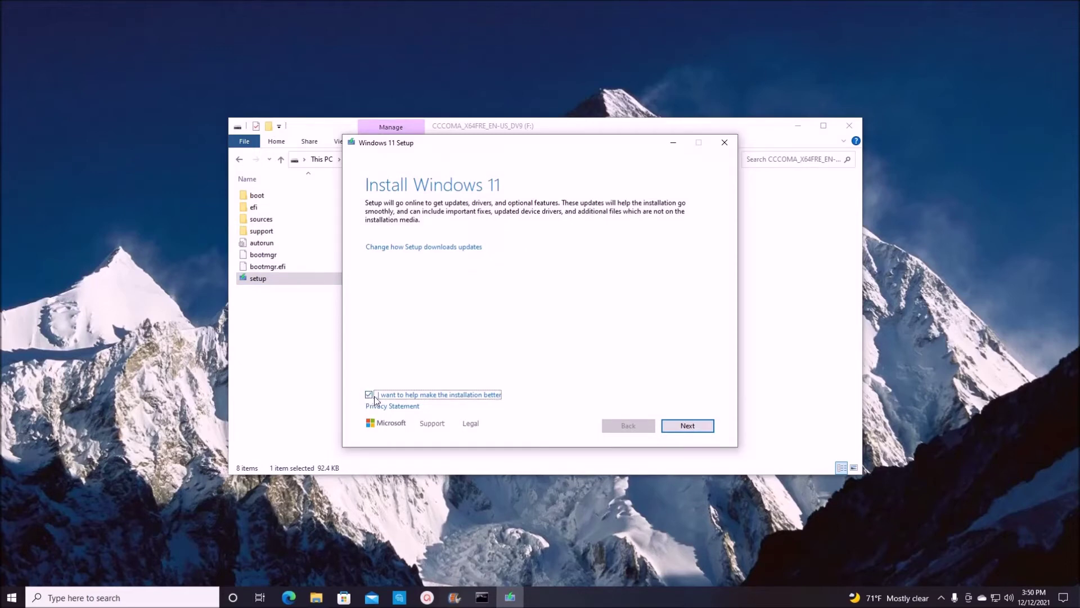
pyautogui.click(688, 426)
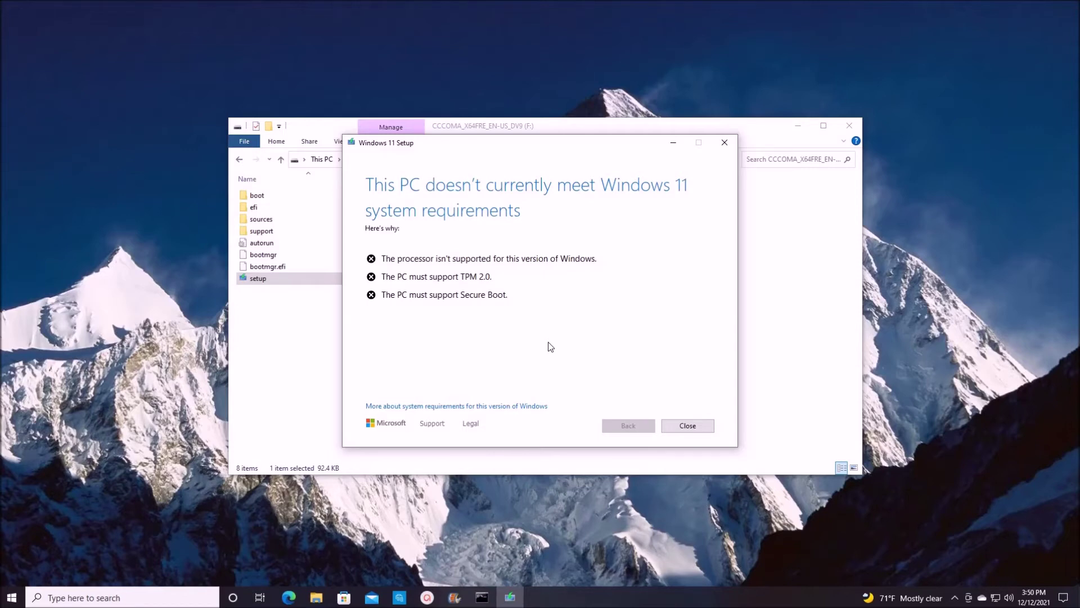
pyautogui.click(683, 427)
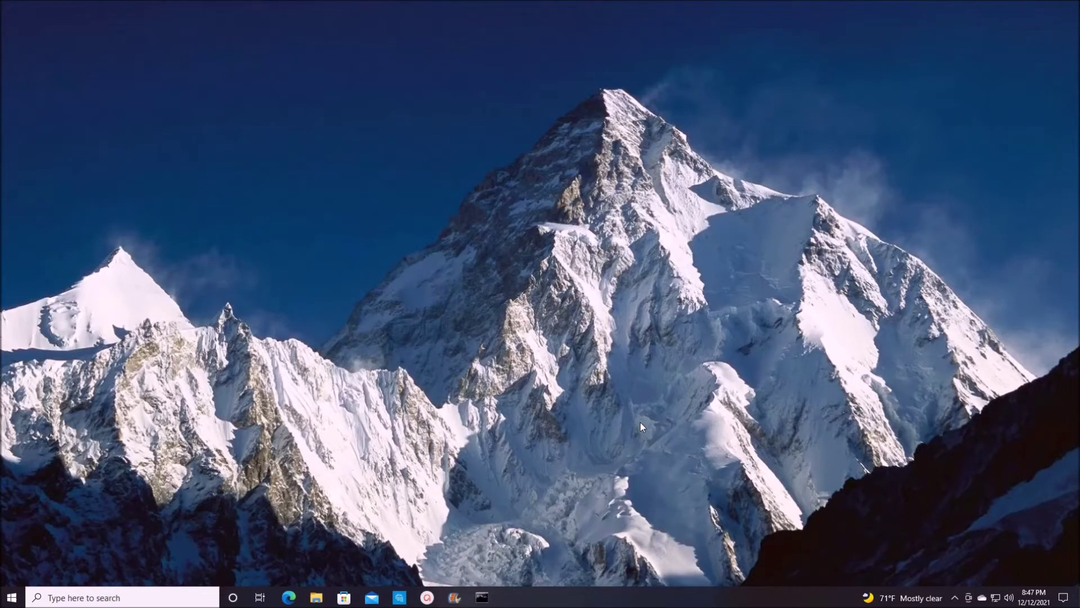
# Step: Open This PC and the CCCOMA_X64FRE_EN-US_DV9-win10 (G:) drive
pyautogui.click(84, 602)
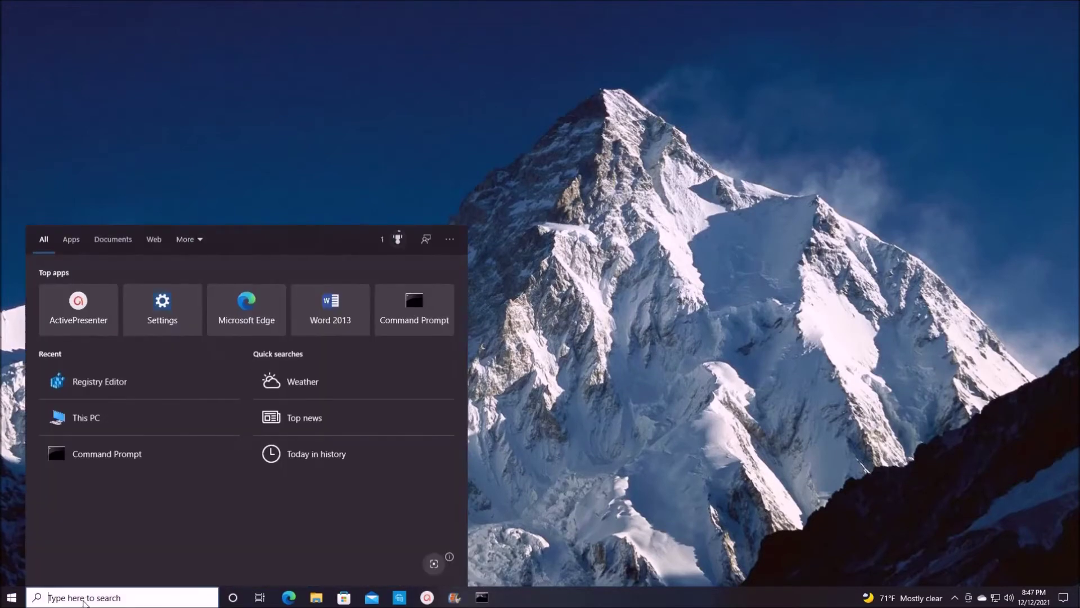
pyautogui.click(87, 422)
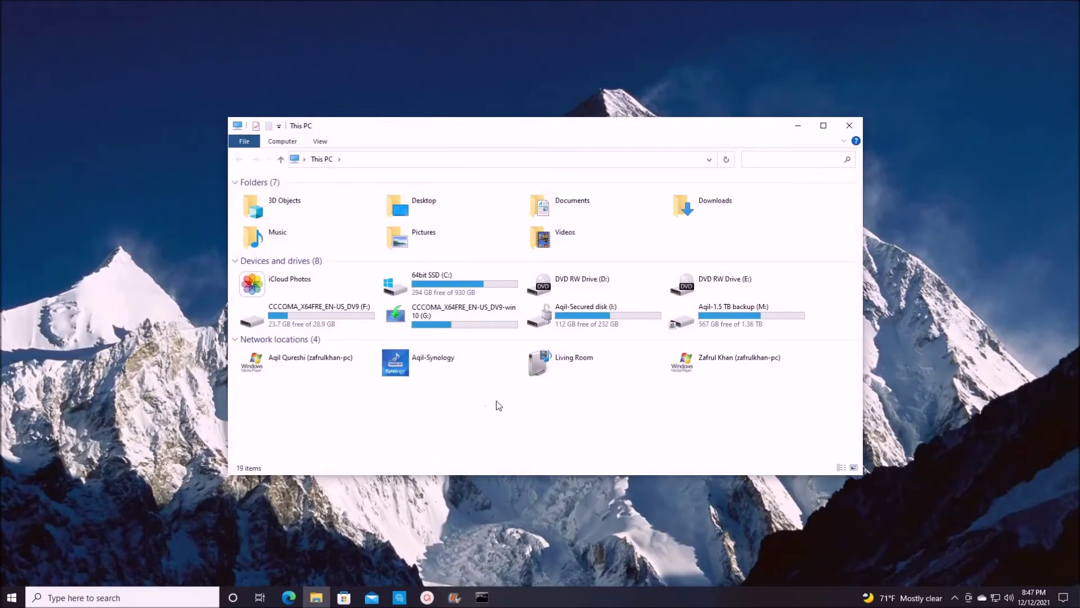
pyautogui.doubleClick(476, 324)
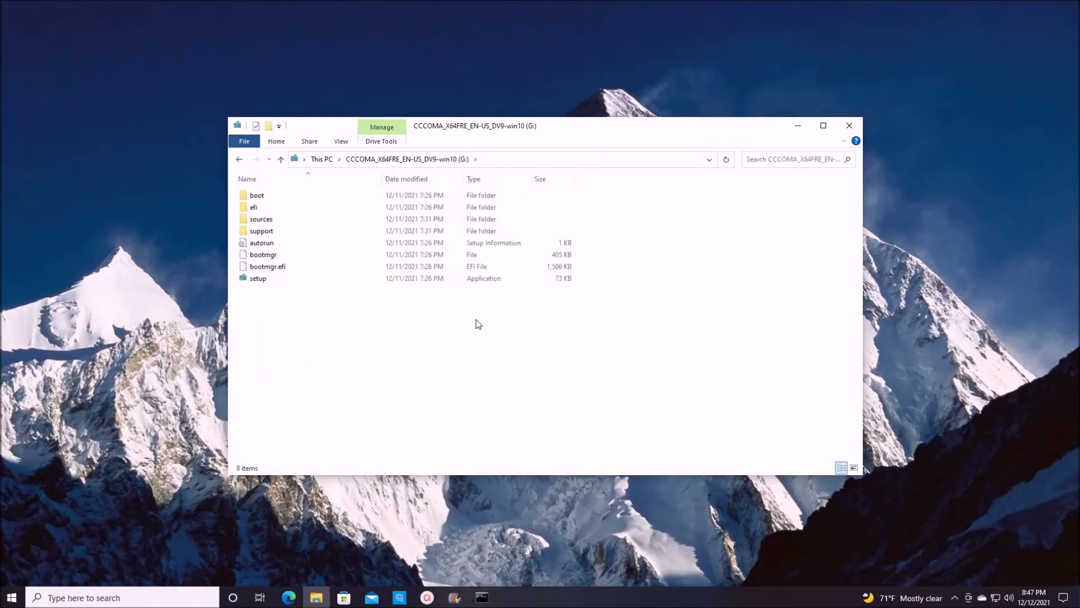
# Step: Open the F: drive in a second This PC window placed on the right
pyautogui.click(169, 598)
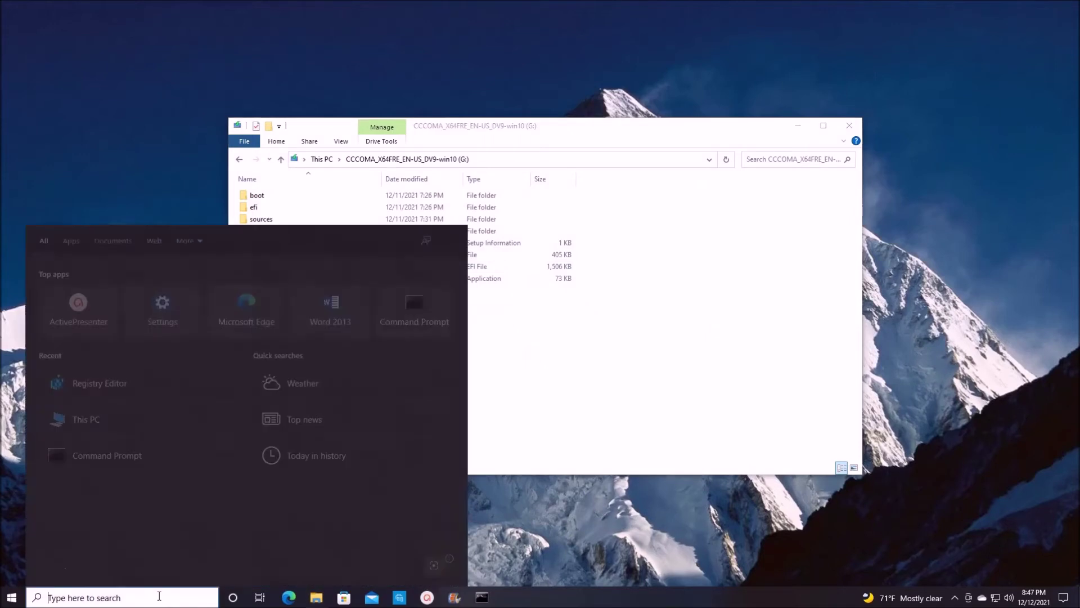
pyautogui.click(85, 417)
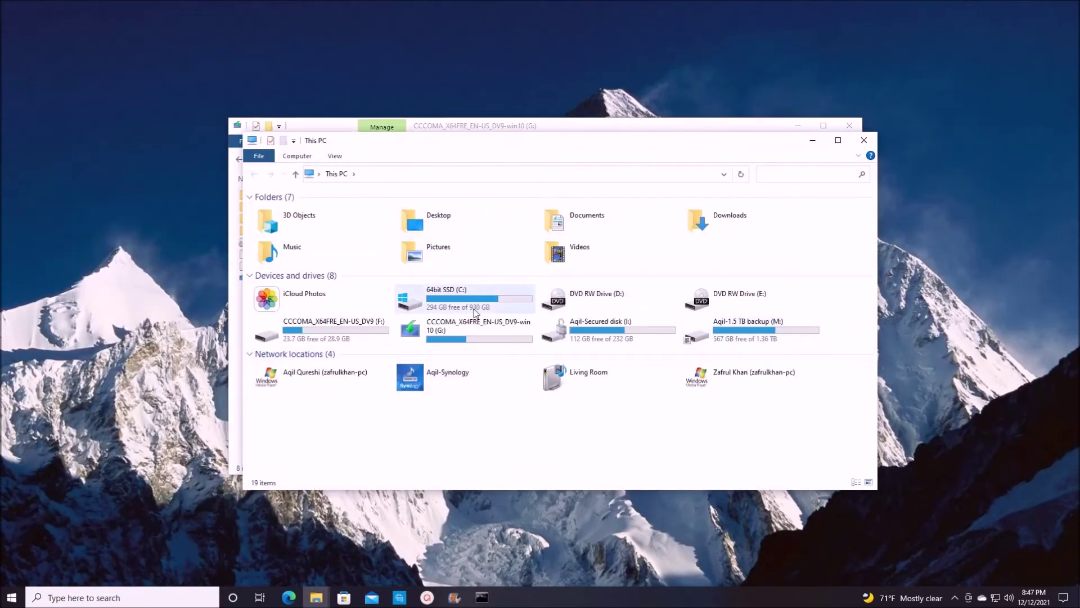
pyautogui.click(332, 326)
pyautogui.doubleClick(331, 323)
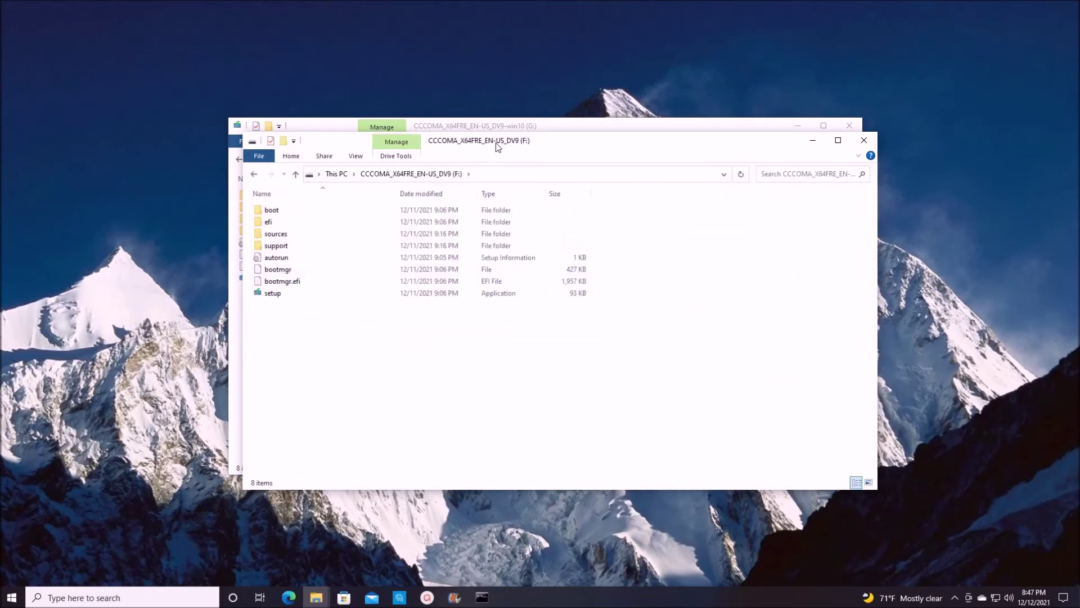
pyautogui.moveTo(523, 144); pyautogui.dragTo(817, 162)
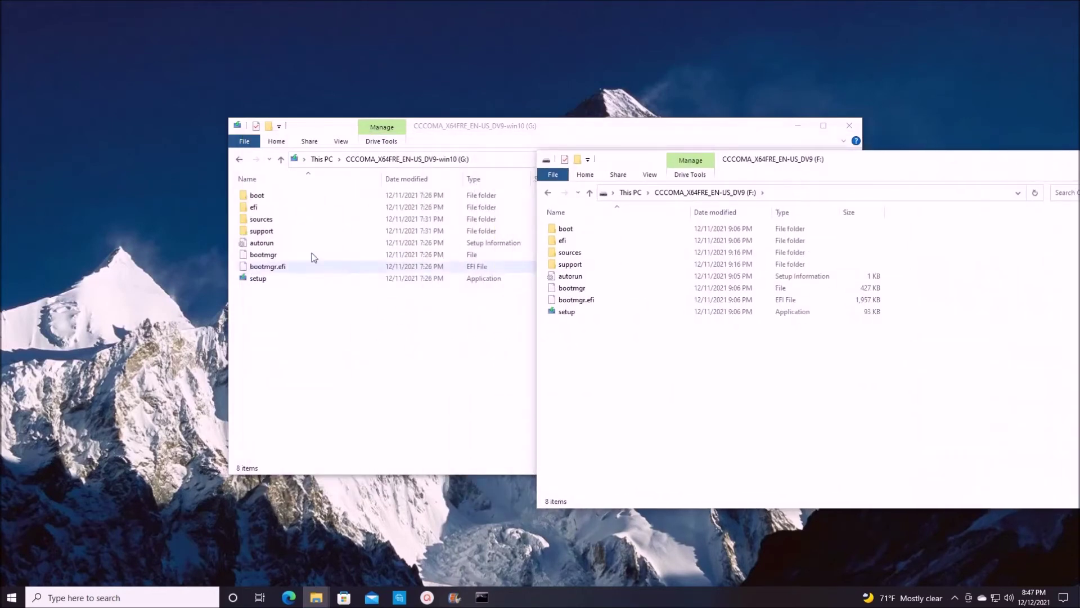
# Step: Open the sources folder on the G: drive and scroll through it
pyautogui.doubleClick(259, 219)
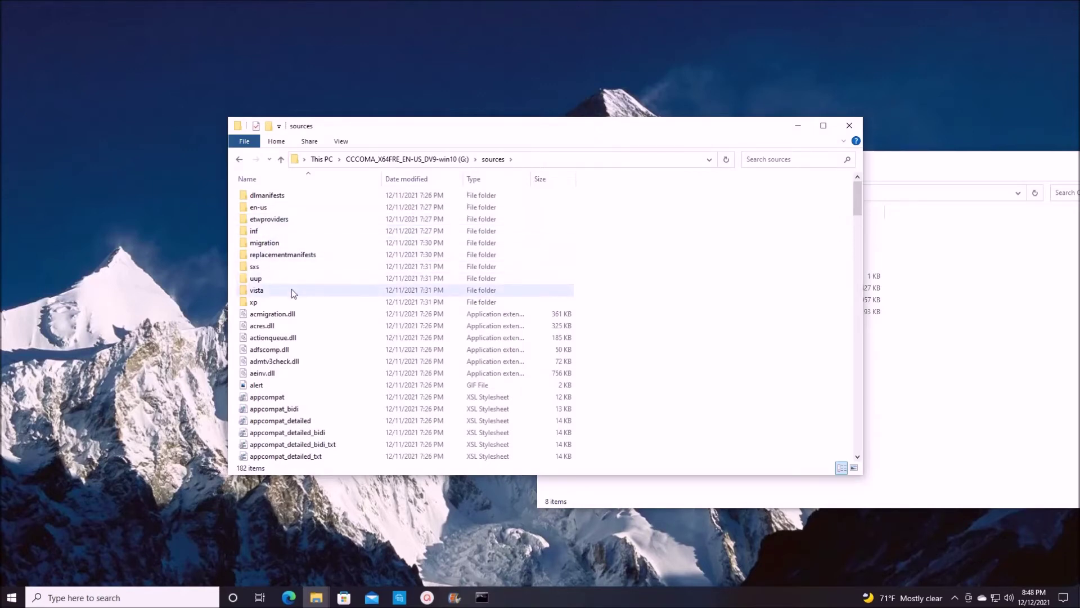
pyautogui.scroll(-1, 292, 292)
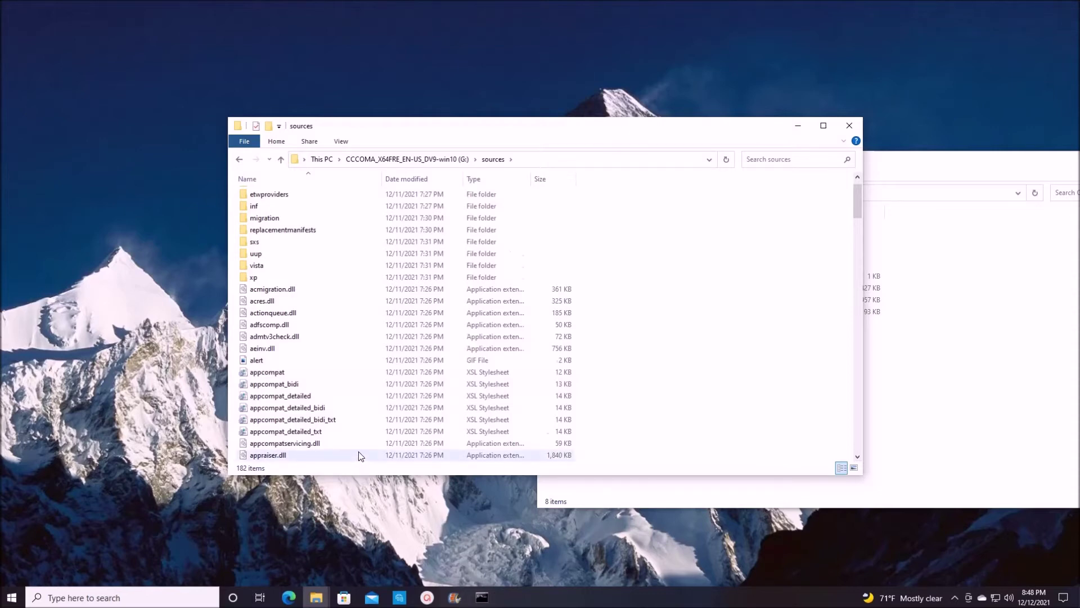
pyautogui.scroll(-1, 358, 451)
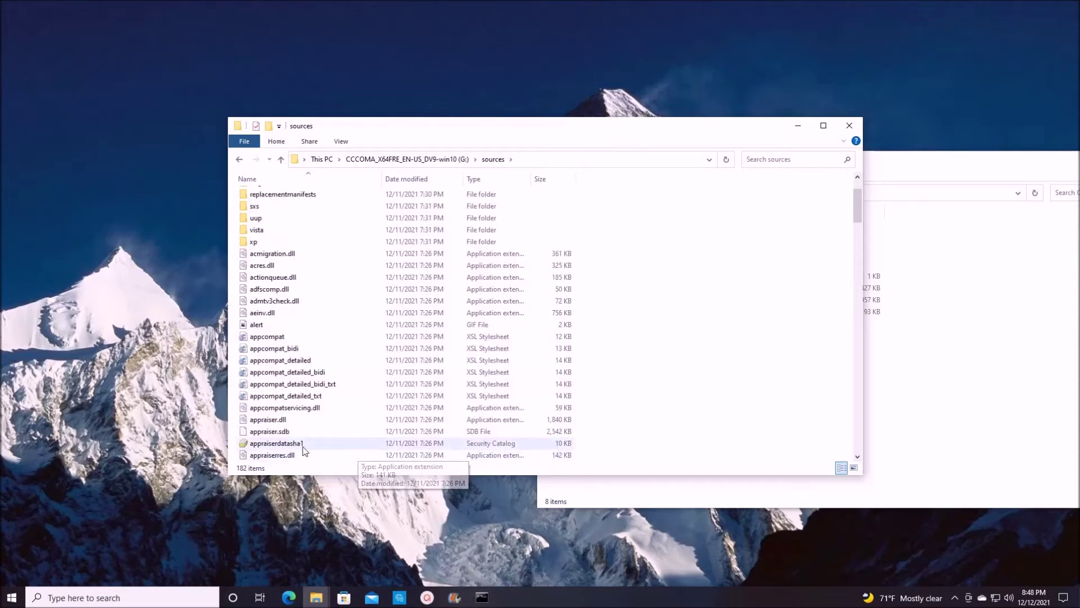
pyautogui.scroll(-1, 332, 439)
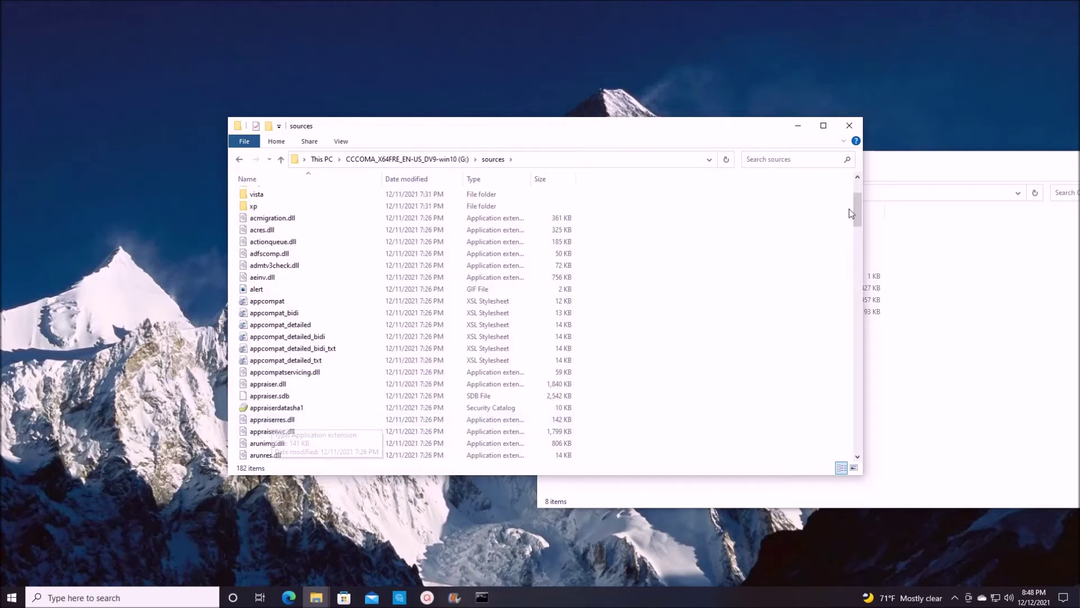
# Step: Open the F: drive's sources folder and select appraiserres.dll
pyautogui.click(929, 173)
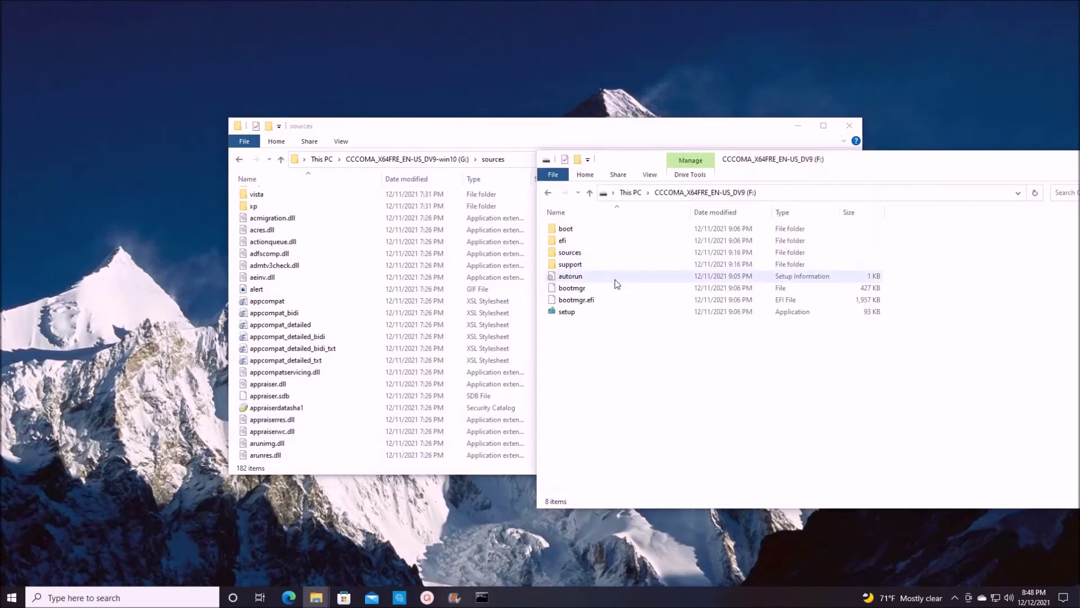
pyautogui.doubleClick(570, 252)
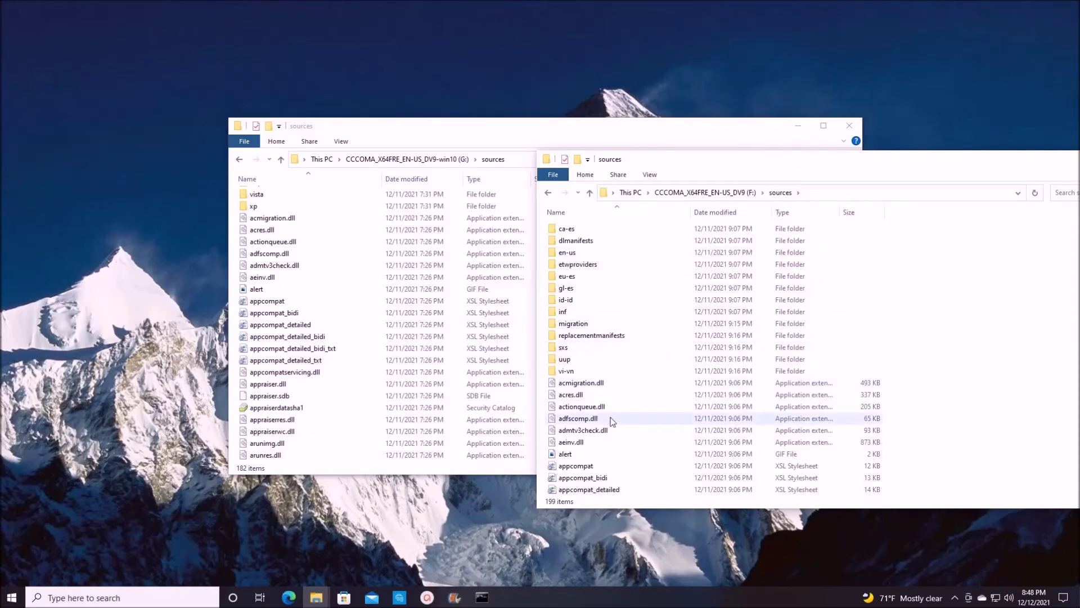
pyautogui.scroll(-2, 612, 422)
pyautogui.scroll(-1, 613, 421)
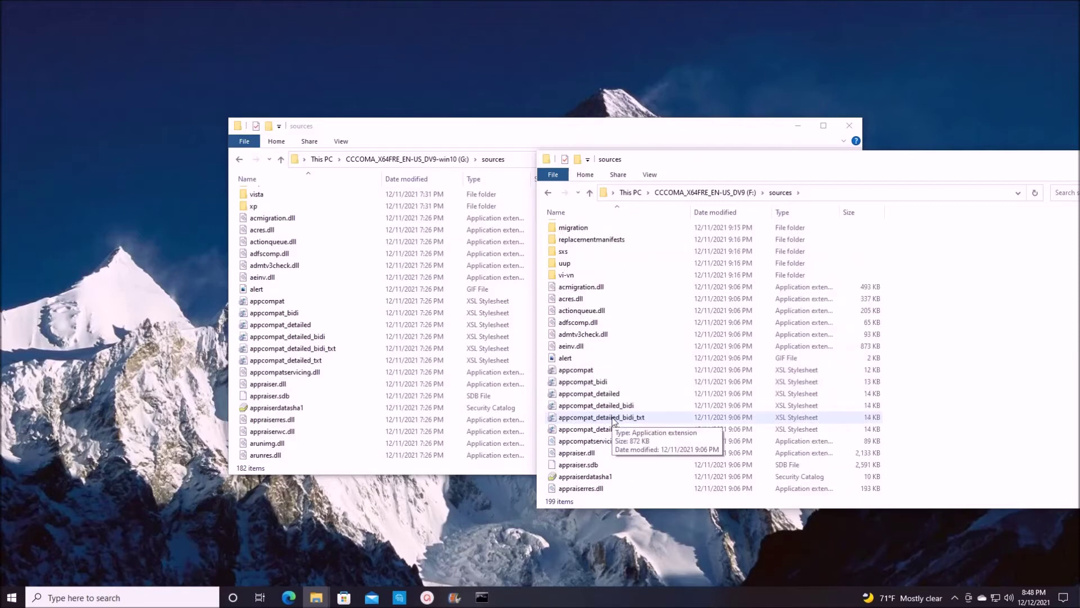
pyautogui.click(594, 490)
# Step: Rename appraiserres.dll in F: sources to appraiserres.bkk
pyautogui.rightClick(593, 494)
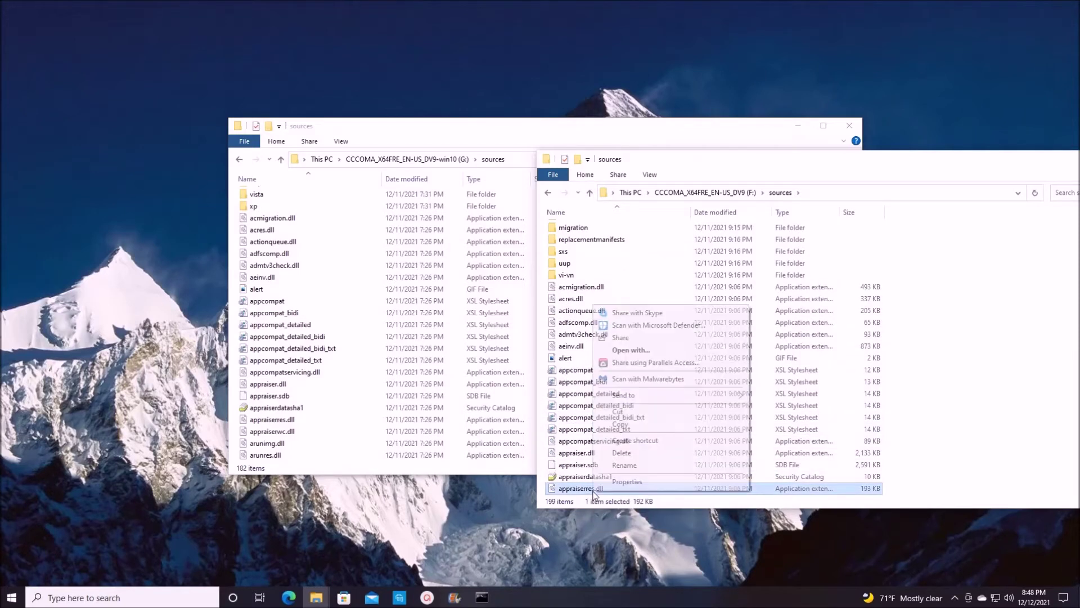
pyautogui.click(634, 465)
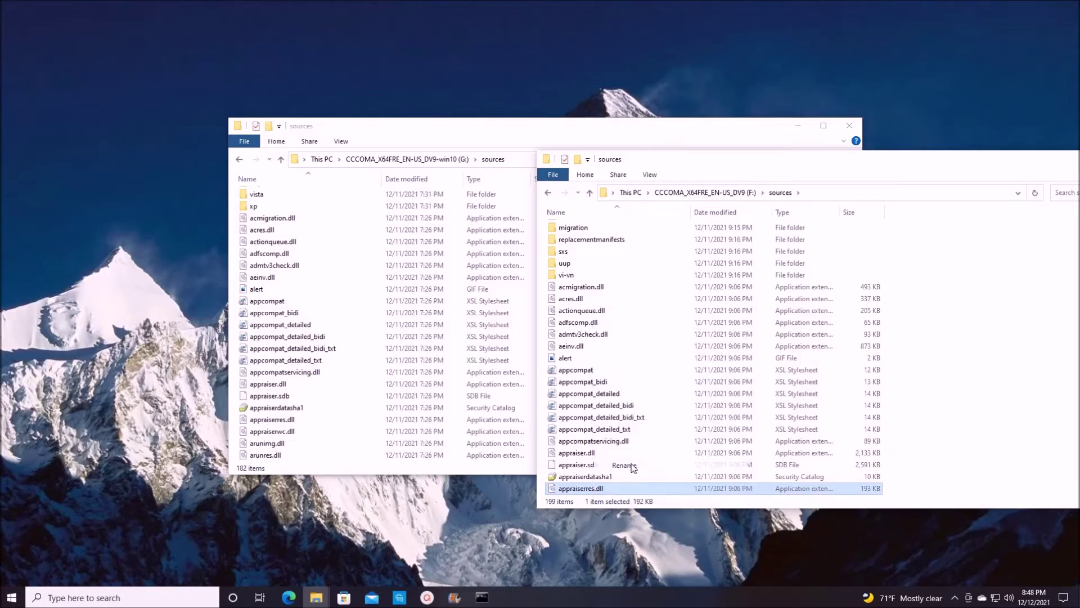
pyautogui.press('End')
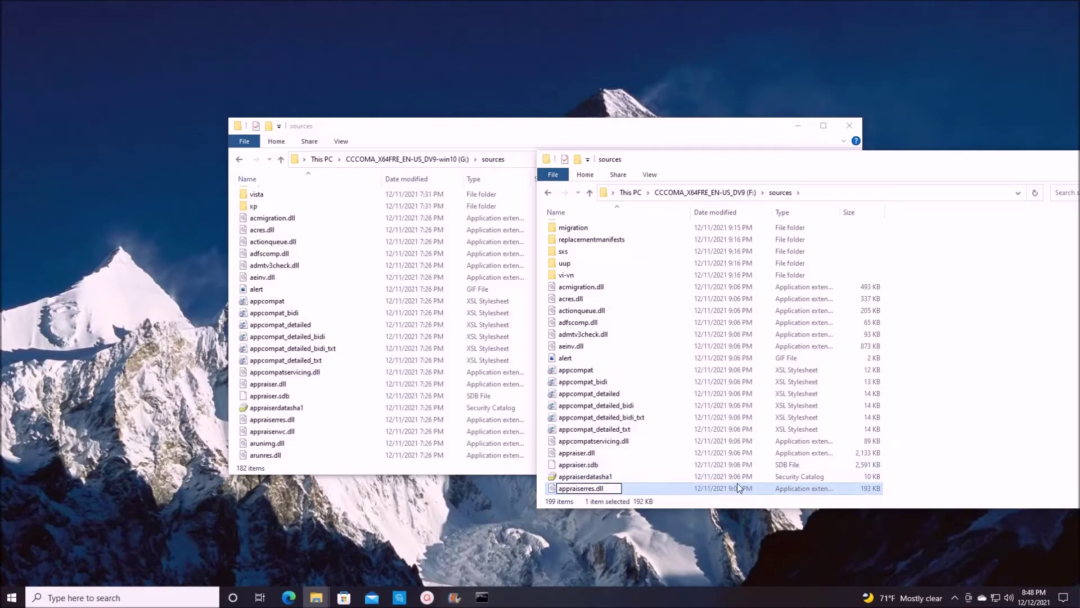
pyautogui.press('BackSpace')
pyautogui.press('BackSpace')
pyautogui.press('BackSpace')
pyautogui.write('bkk')
pyautogui.press('Return')
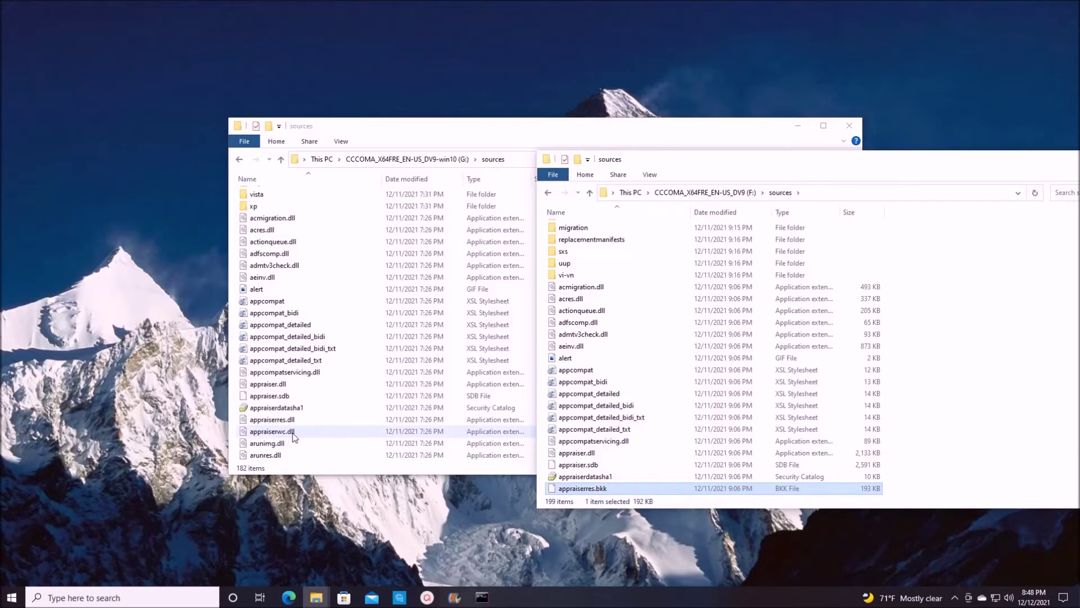
# Step: Copy appraiserres.dll from G: sources into F: sources, then close the F: sources window
pyautogui.moveTo(281, 423); pyautogui.dragTo(659, 448)
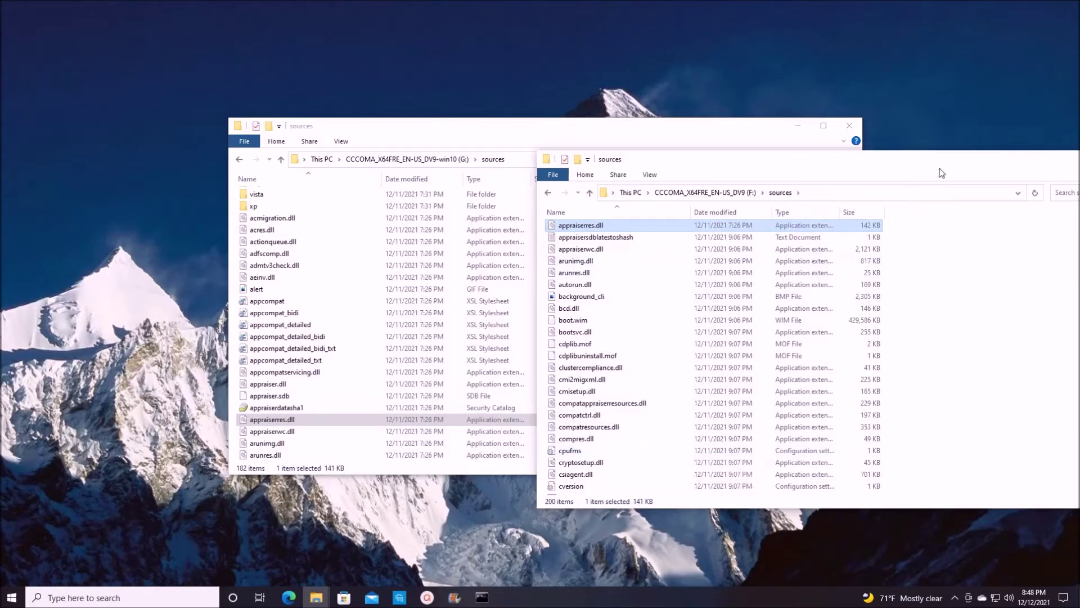
pyautogui.moveTo(825, 162); pyautogui.dragTo(636, 153)
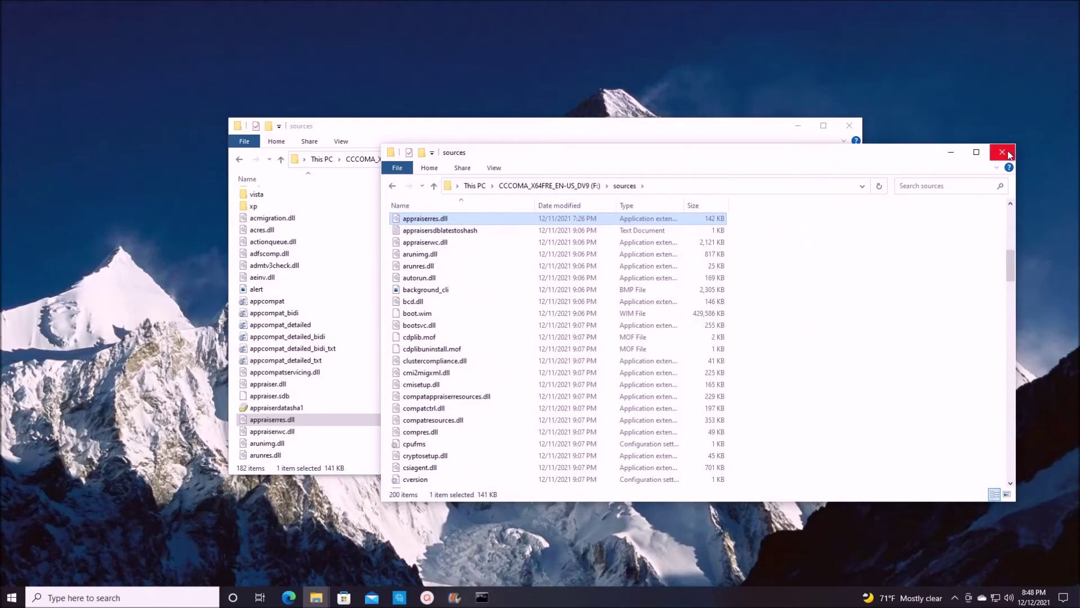
pyautogui.click(1003, 152)
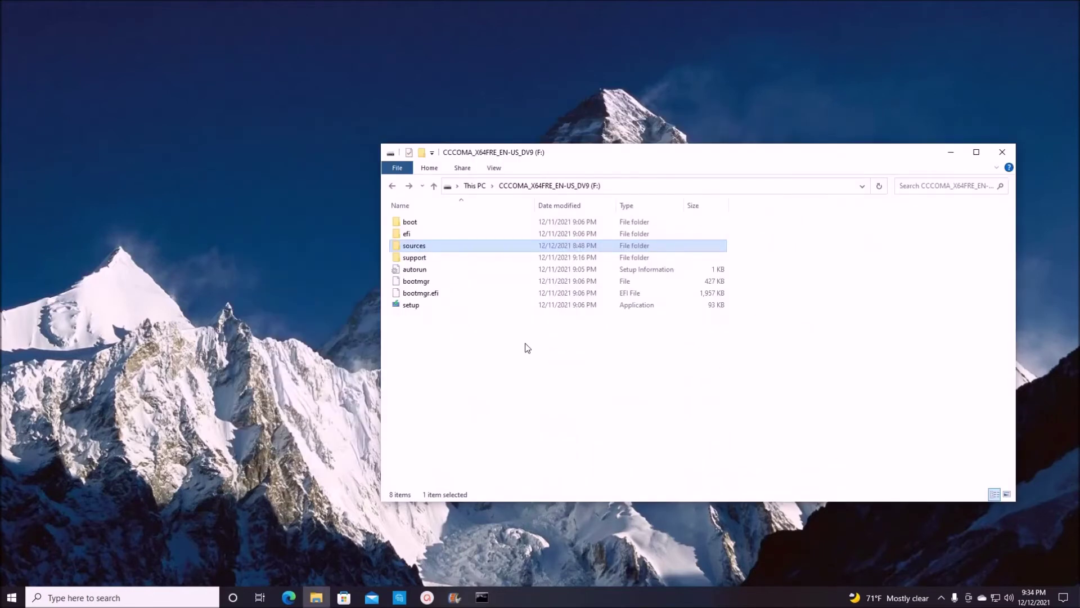
# Step: Rerun setup from the F: drive root and continue until the requirements check fails again
pyautogui.doubleClick(411, 305)
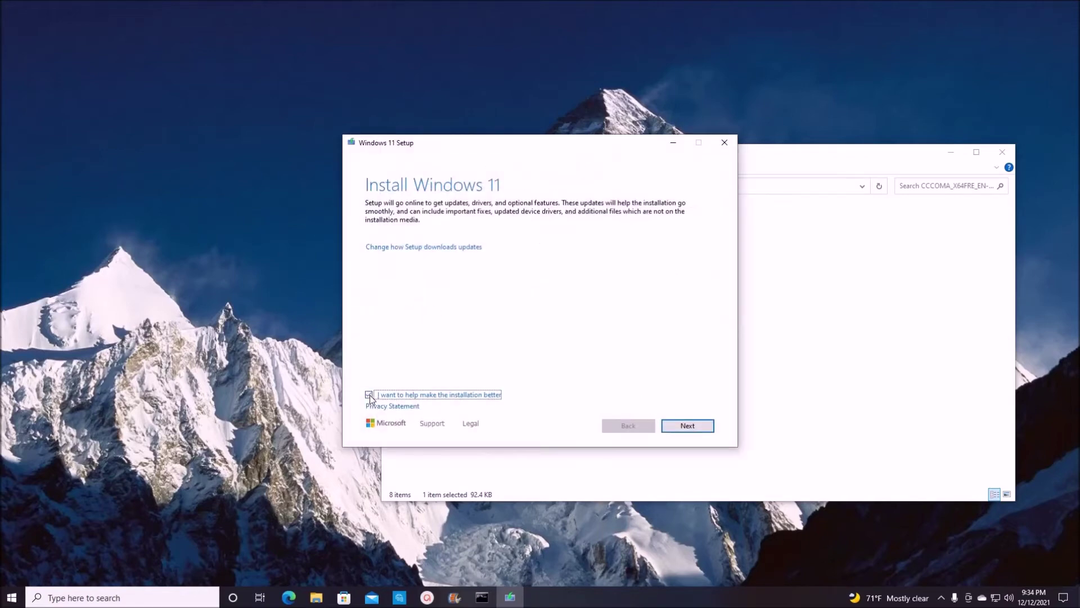
pyautogui.click(683, 428)
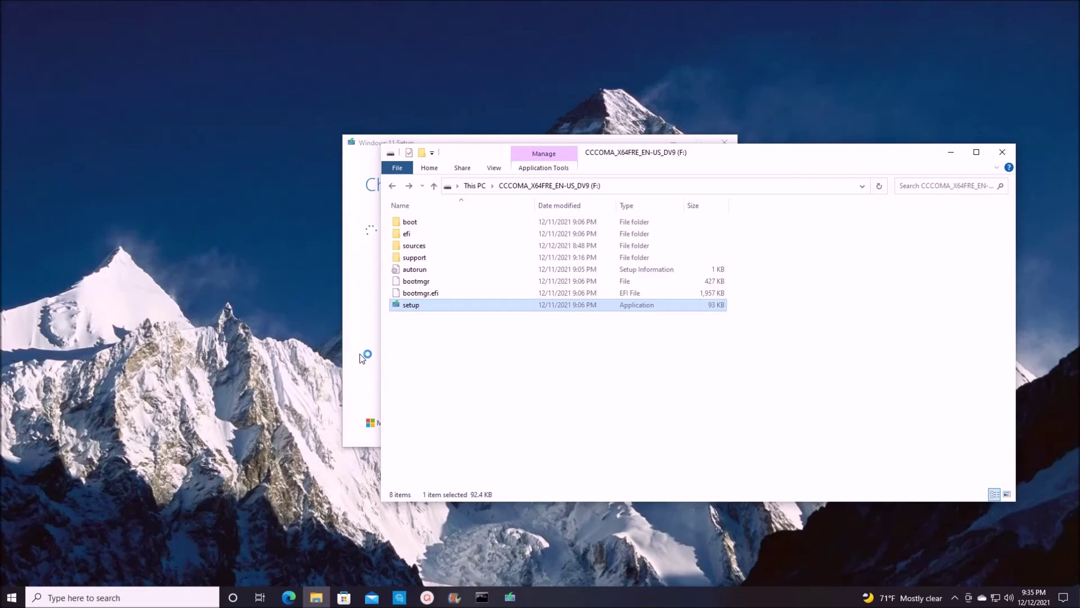
pyautogui.click(362, 357)
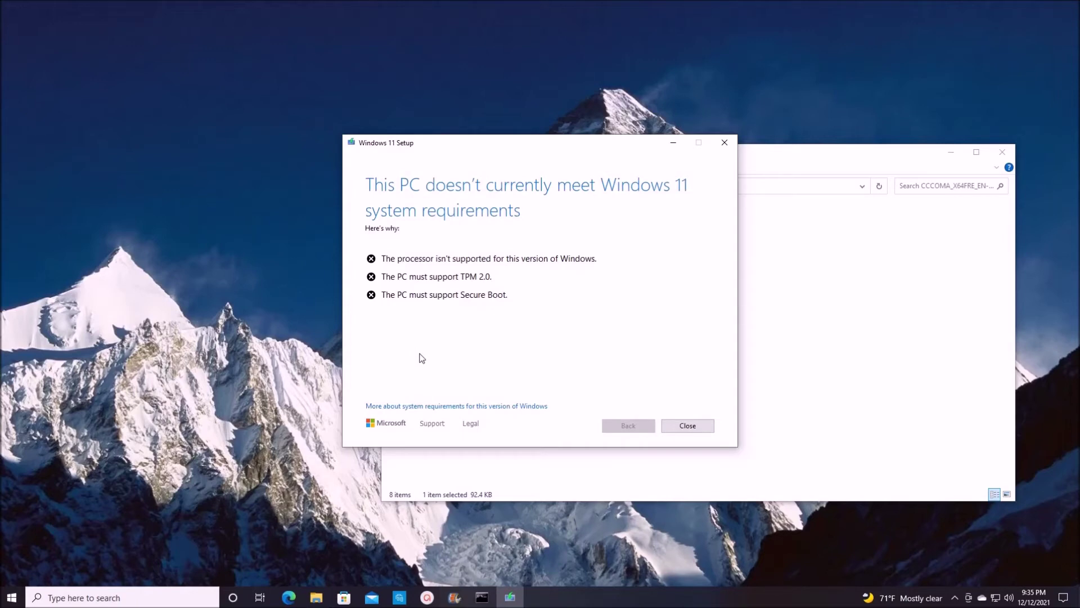
# Step: Close Setup and browse This PC to C: > Users > home folder > Downloads
pyautogui.click(693, 426)
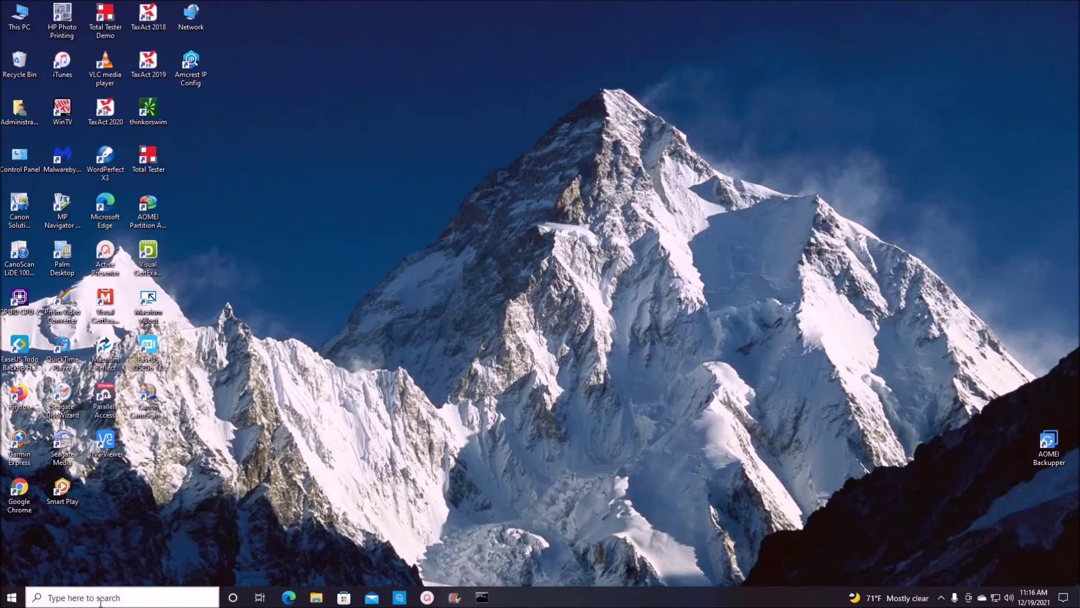
pyautogui.doubleClick(23, 26)
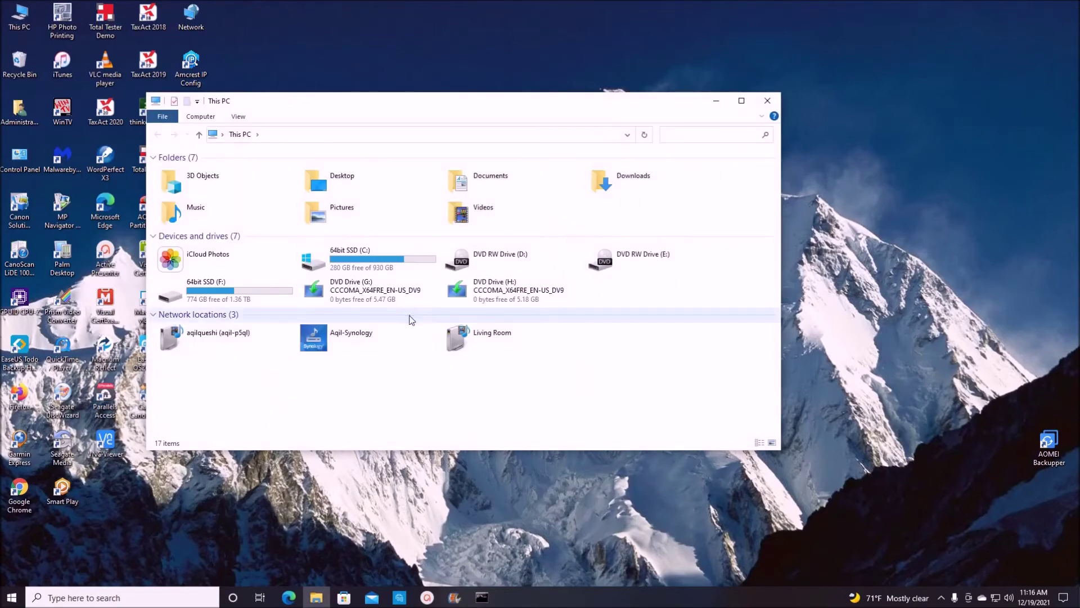
pyautogui.doubleClick(337, 257)
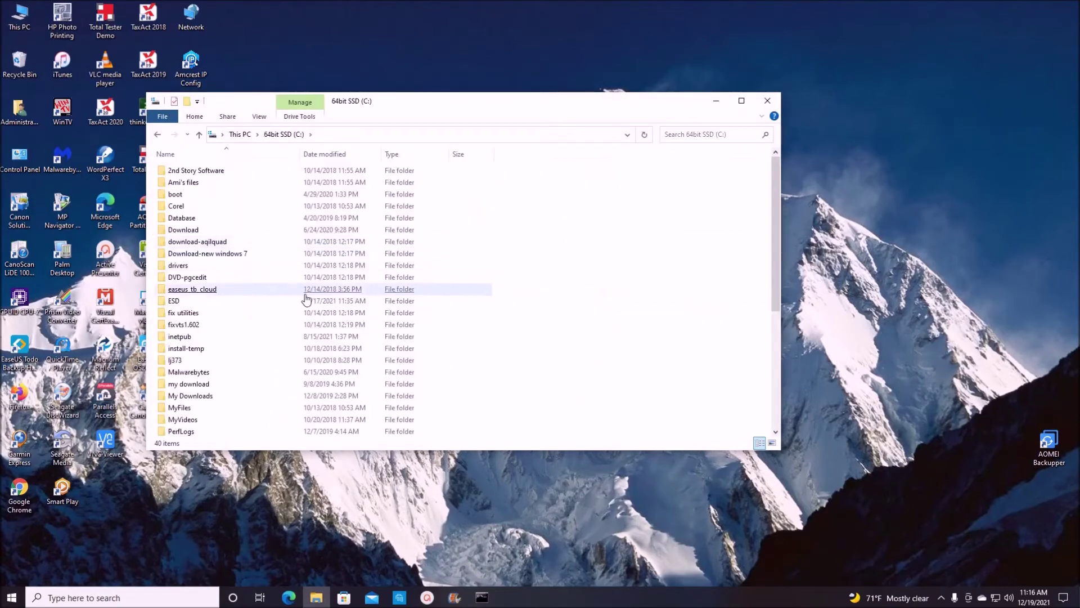
pyautogui.scroll(-4, 307, 298)
pyautogui.click(182, 372)
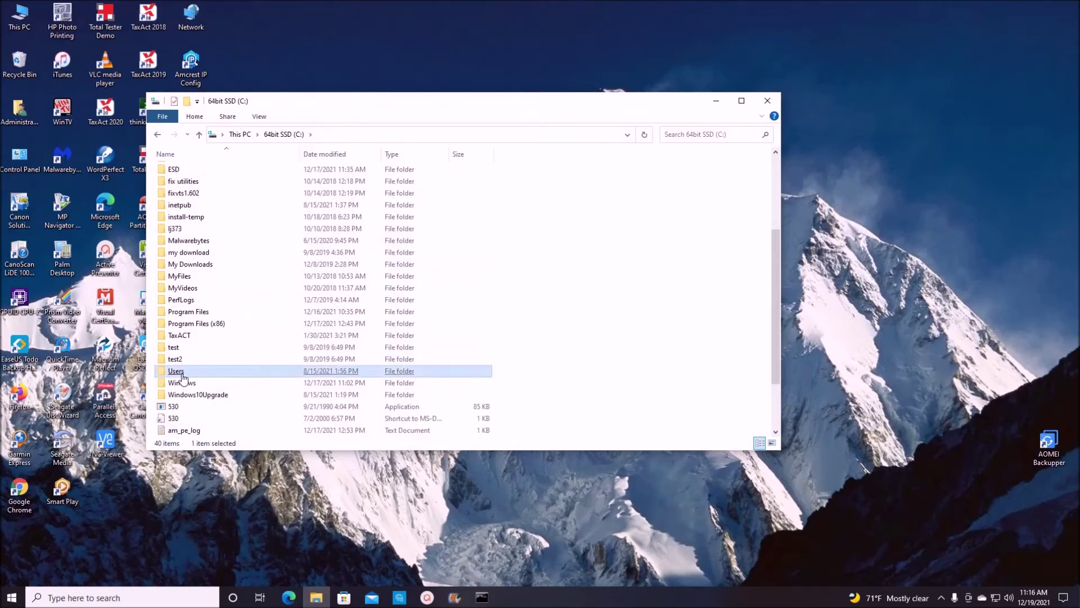
pyautogui.doubleClick(181, 374)
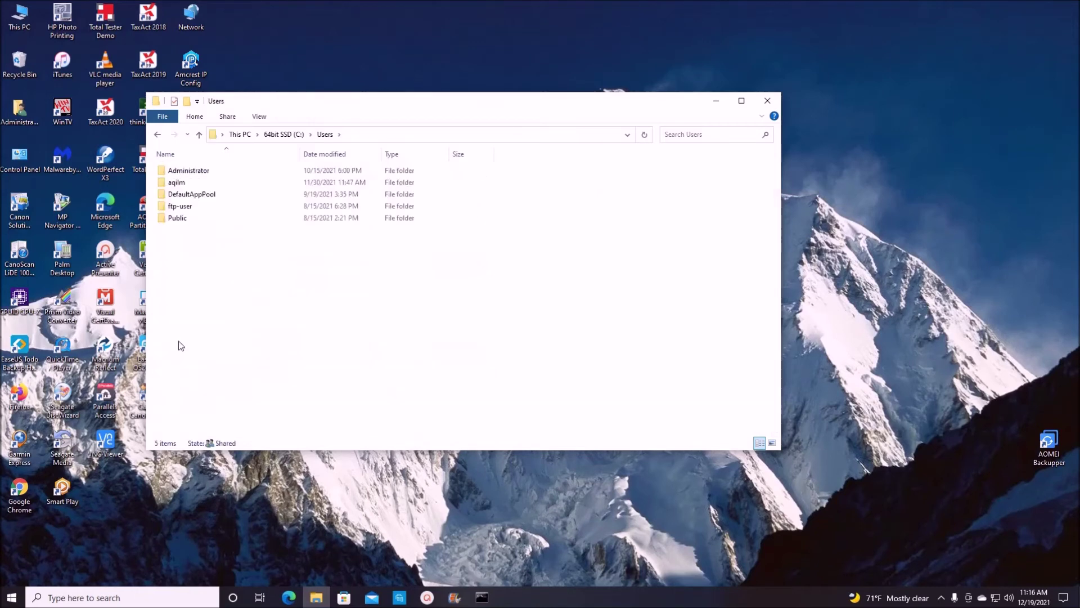
pyautogui.doubleClick(183, 182)
pyautogui.click(179, 182)
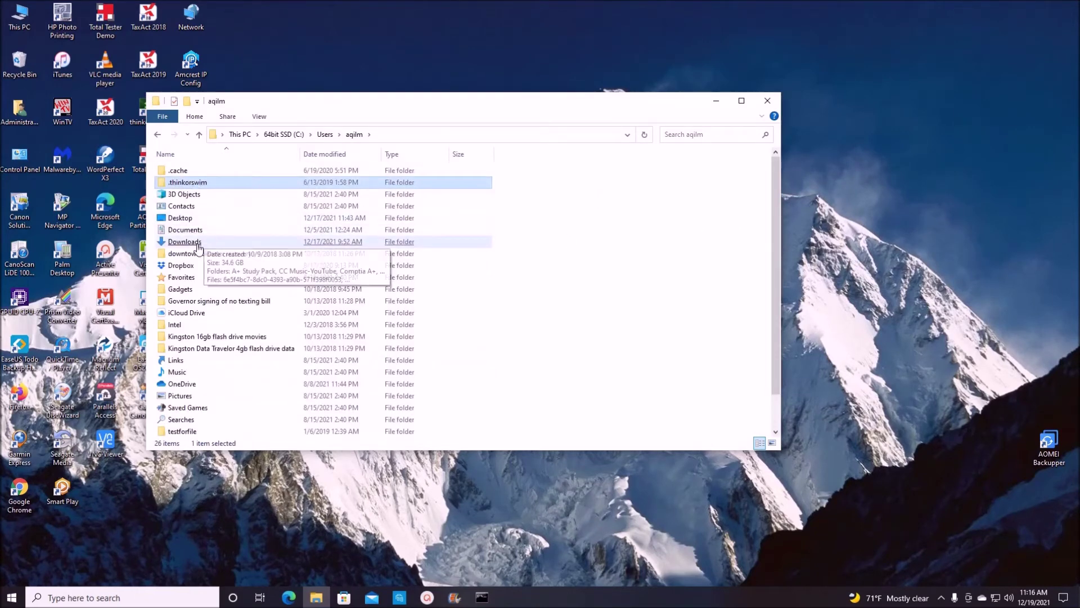
pyautogui.doubleClick(198, 246)
# Step: Mount the Win11_English_x64v1 disc image so it appears as DVD Drive (H:)
pyautogui.moveTo(776, 168); pyautogui.dragTo(791, 387)
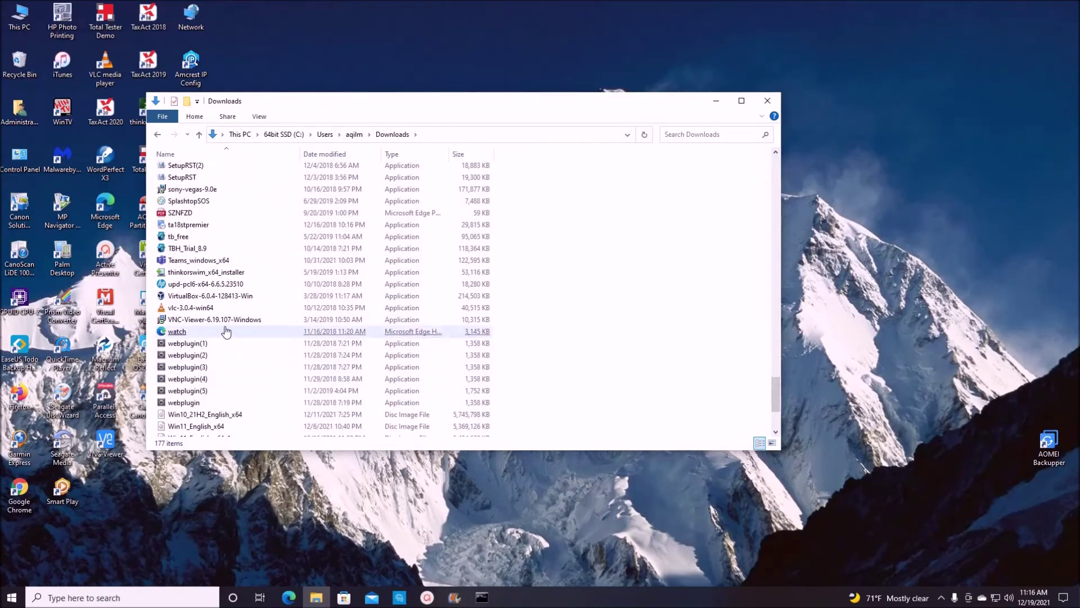
pyautogui.click(229, 367)
pyautogui.scroll(-1, 232, 365)
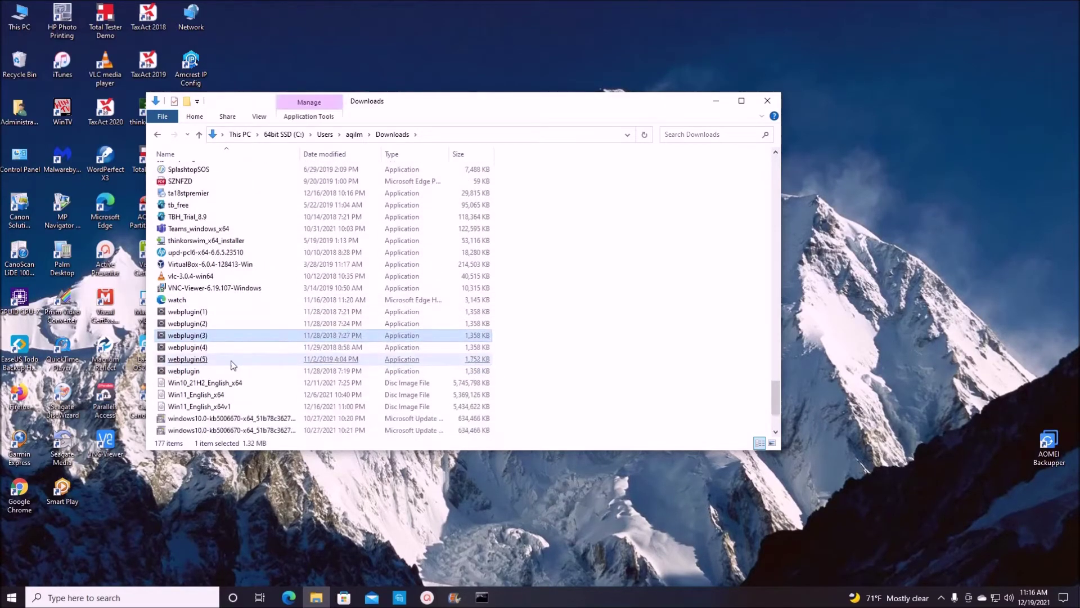
pyautogui.scroll(-2, 231, 366)
pyautogui.click(231, 364)
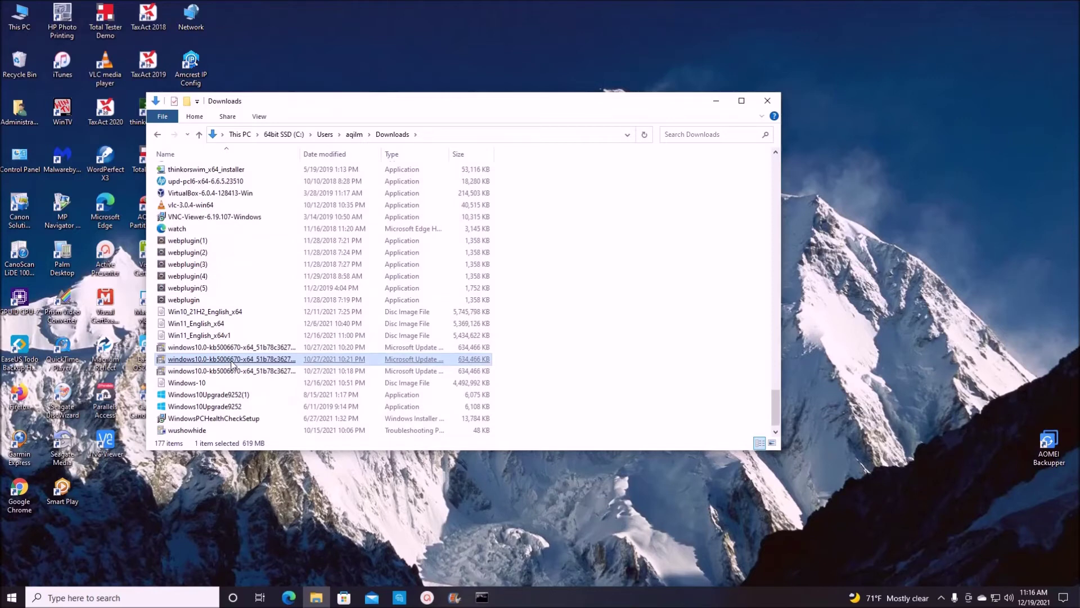
pyautogui.click(203, 336)
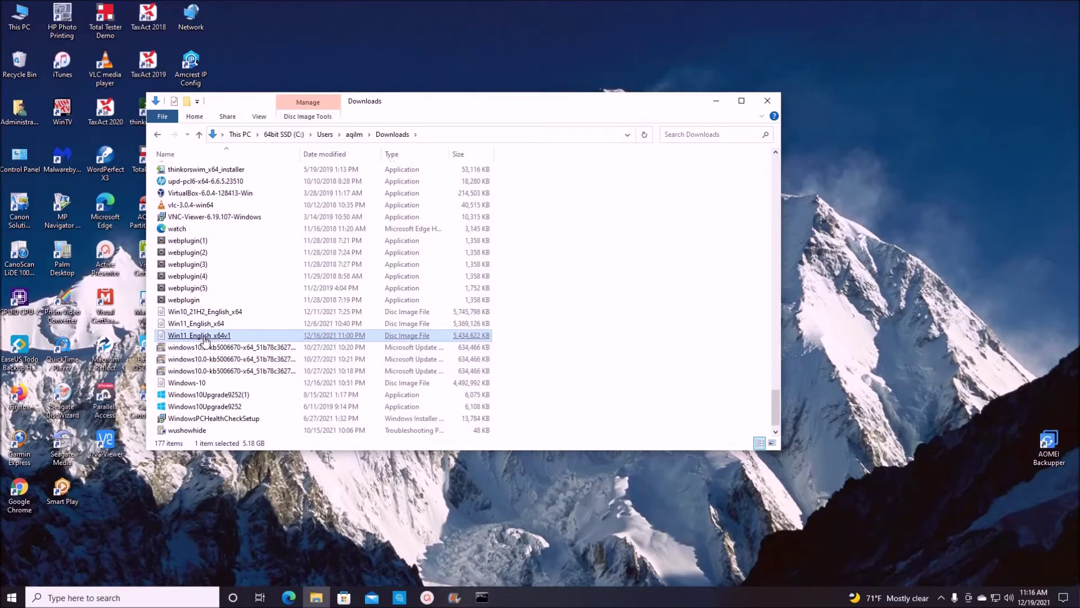
pyautogui.rightClick(205, 338)
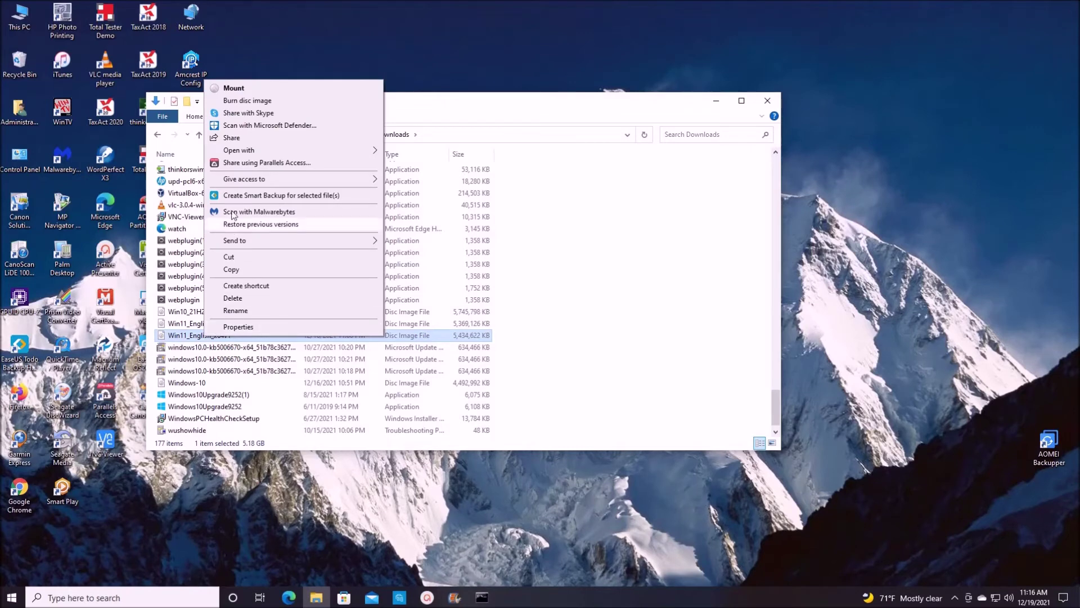
pyautogui.click(243, 90)
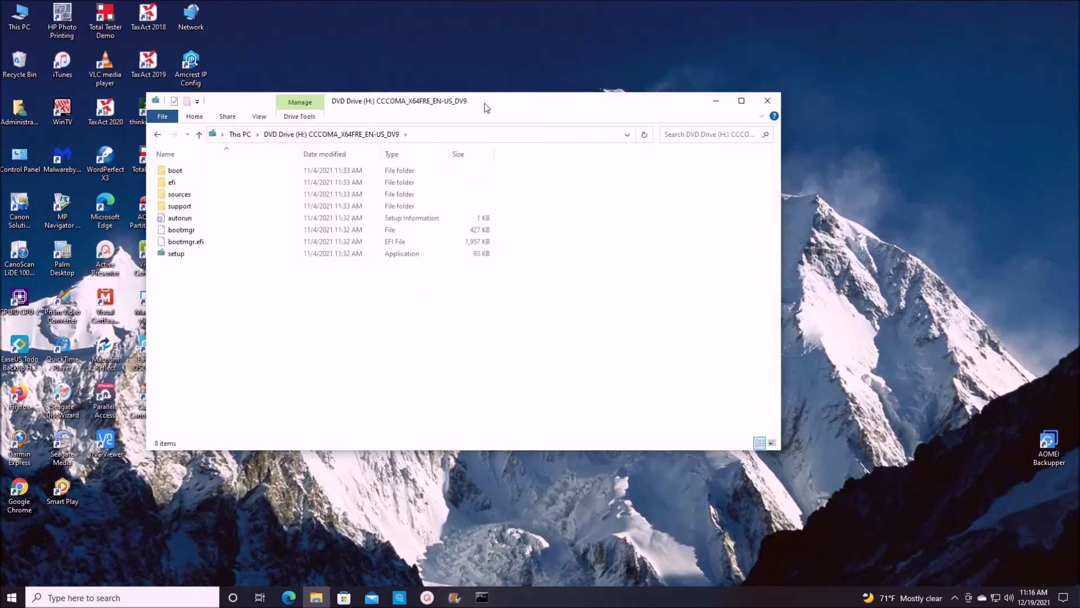
# Step: Move the H: window aside and browse a new This PC window to C: > Users > home > Downloads
pyautogui.moveTo(487, 107); pyautogui.dragTo(792, 55)
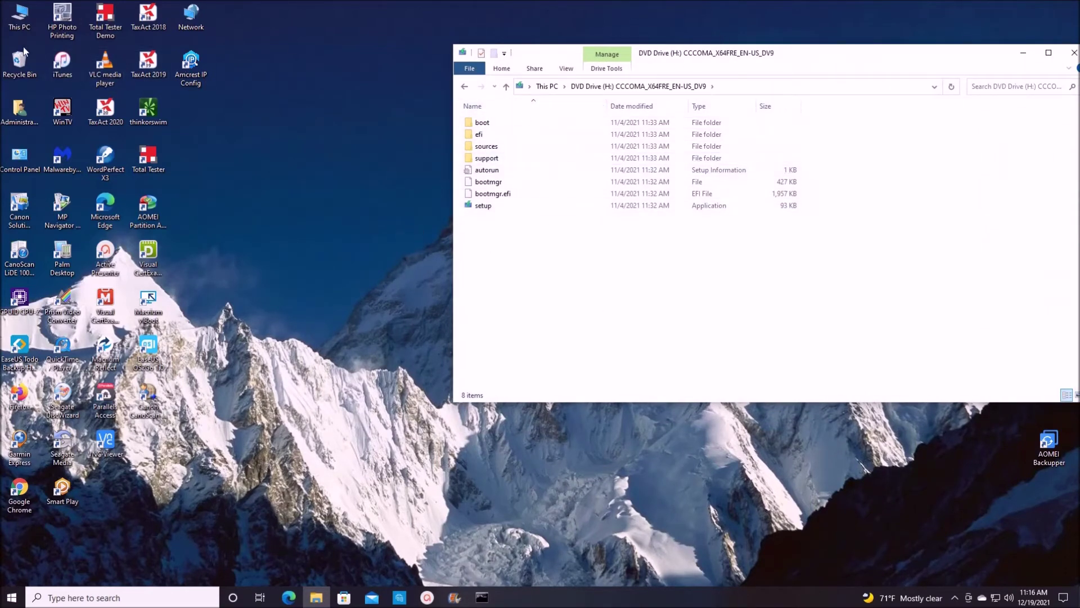
pyautogui.doubleClick(21, 26)
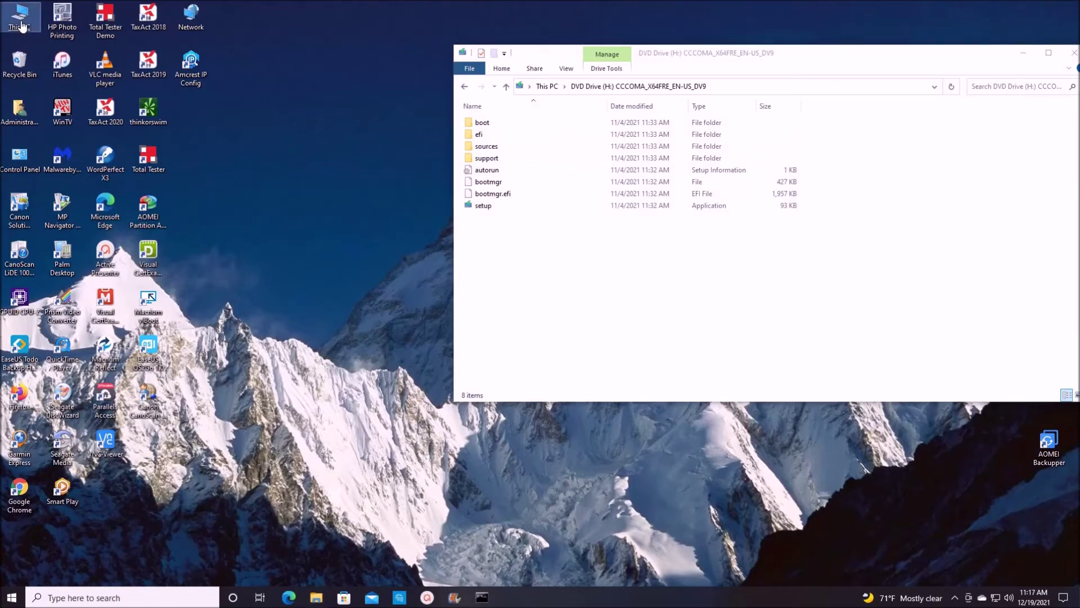
pyautogui.doubleClick(188, 165)
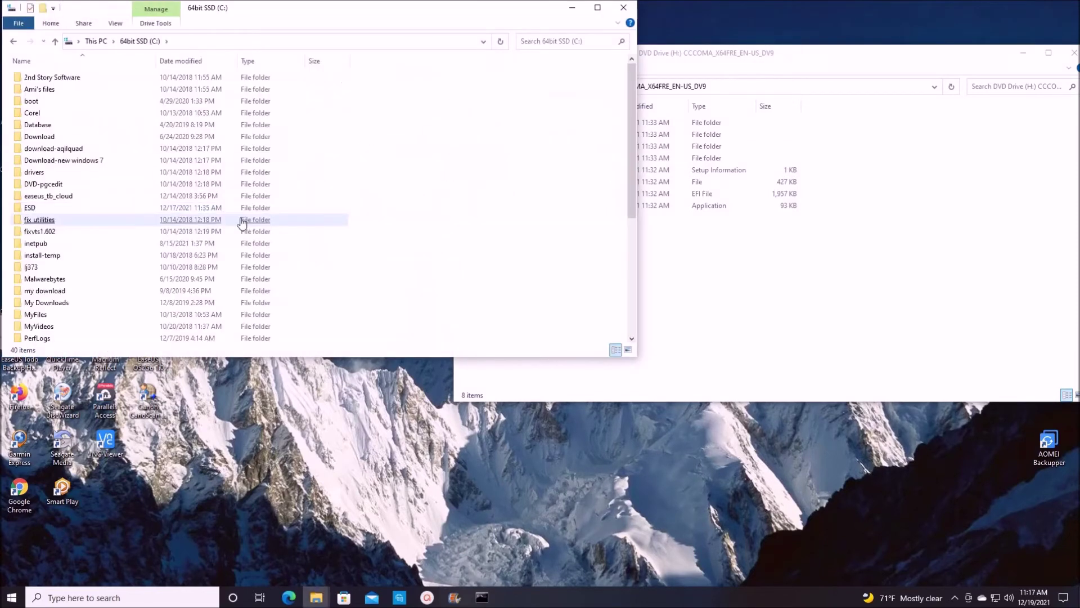
pyautogui.scroll(-5, 89, 258)
pyautogui.click(79, 255)
pyautogui.doubleClick(38, 315)
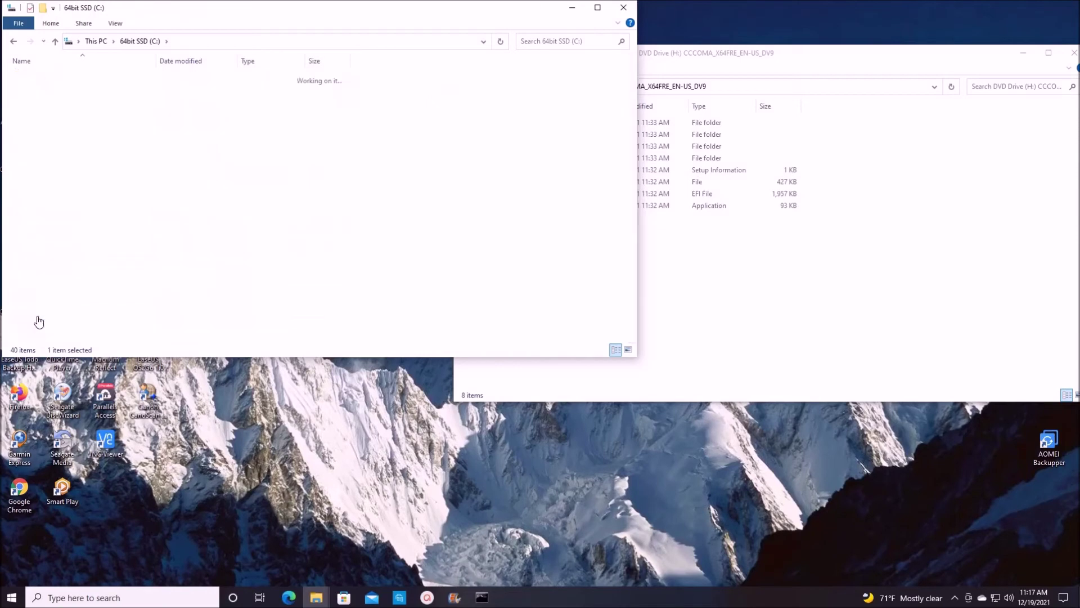
pyautogui.doubleClick(32, 90)
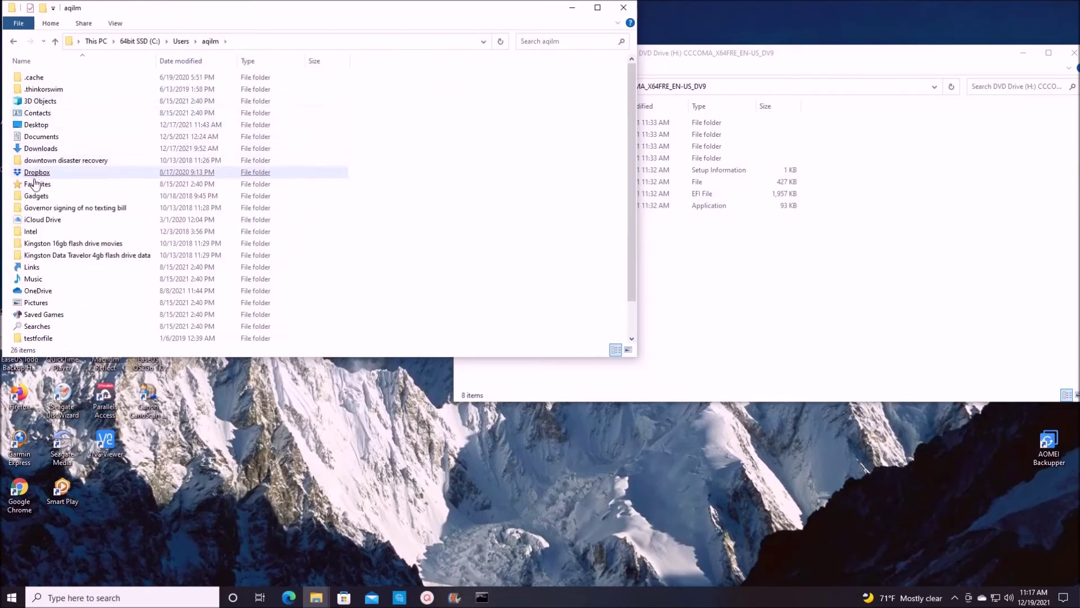
pyautogui.doubleClick(39, 150)
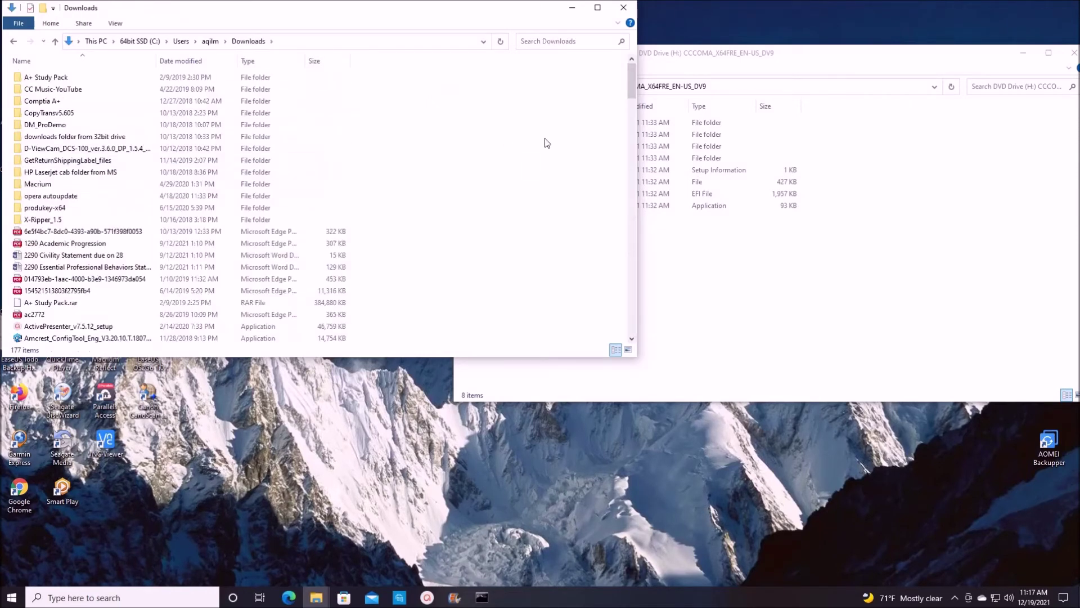
# Step: Mount the Win10_21H2_English_x64 disc image as DVD Drive (G:)
pyautogui.moveTo(634, 94); pyautogui.dragTo(647, 326)
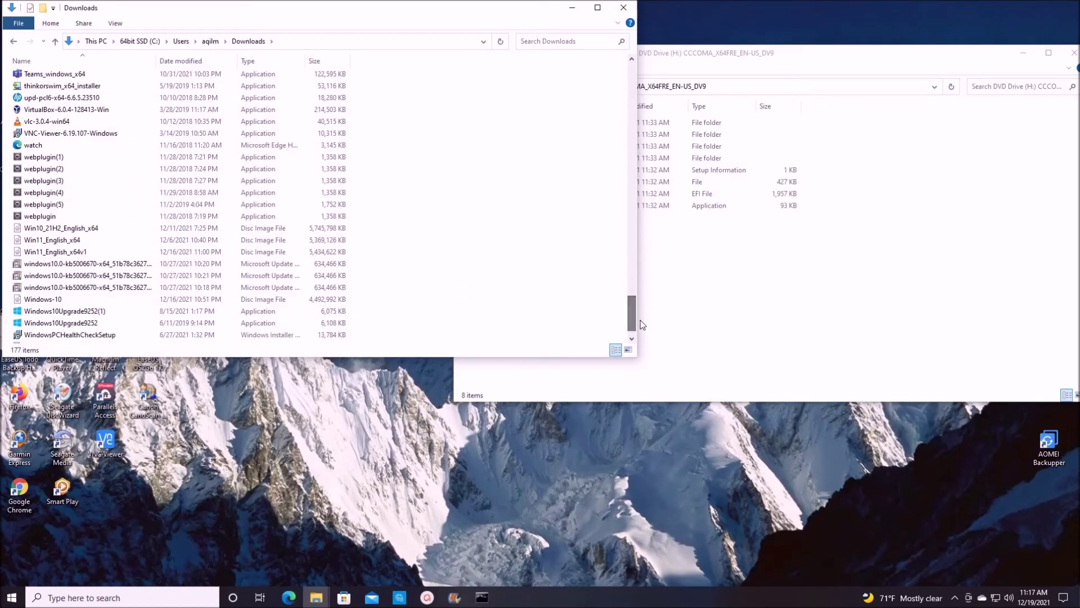
pyautogui.click(65, 231)
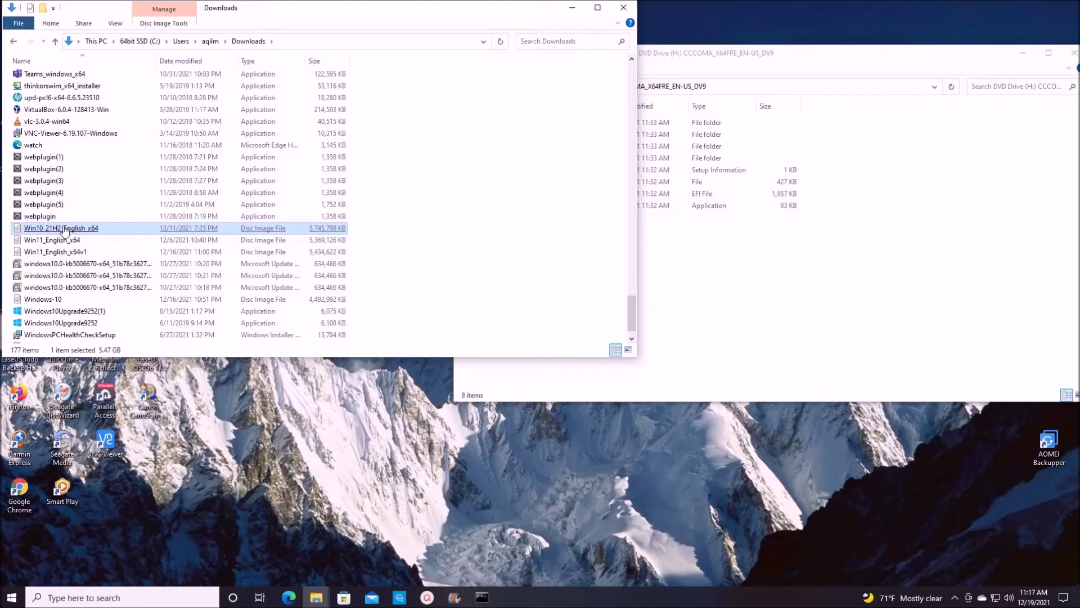
pyautogui.rightClick(64, 227)
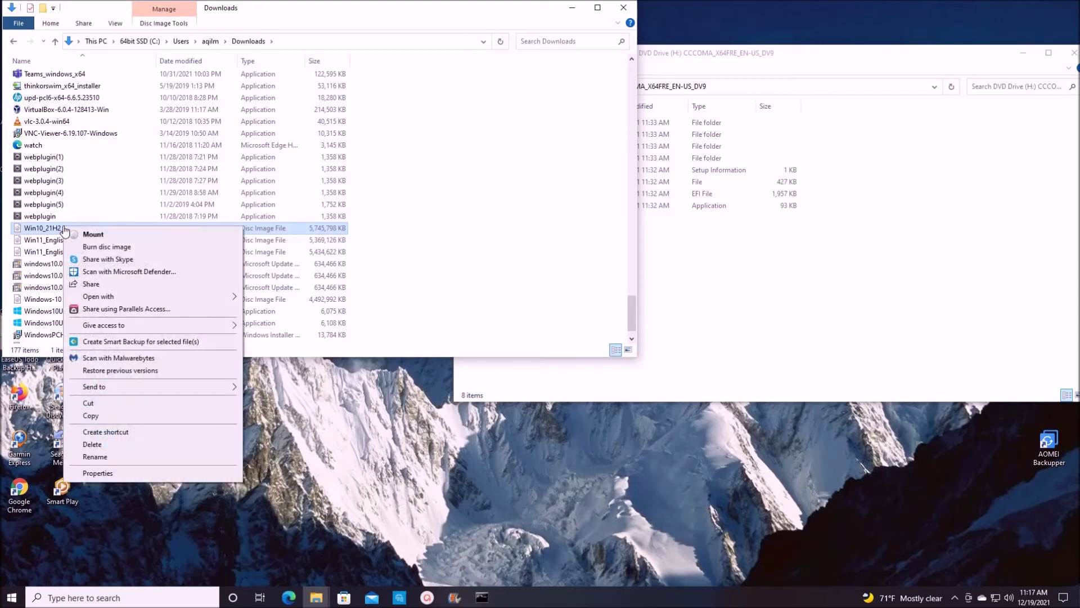
pyautogui.click(93, 235)
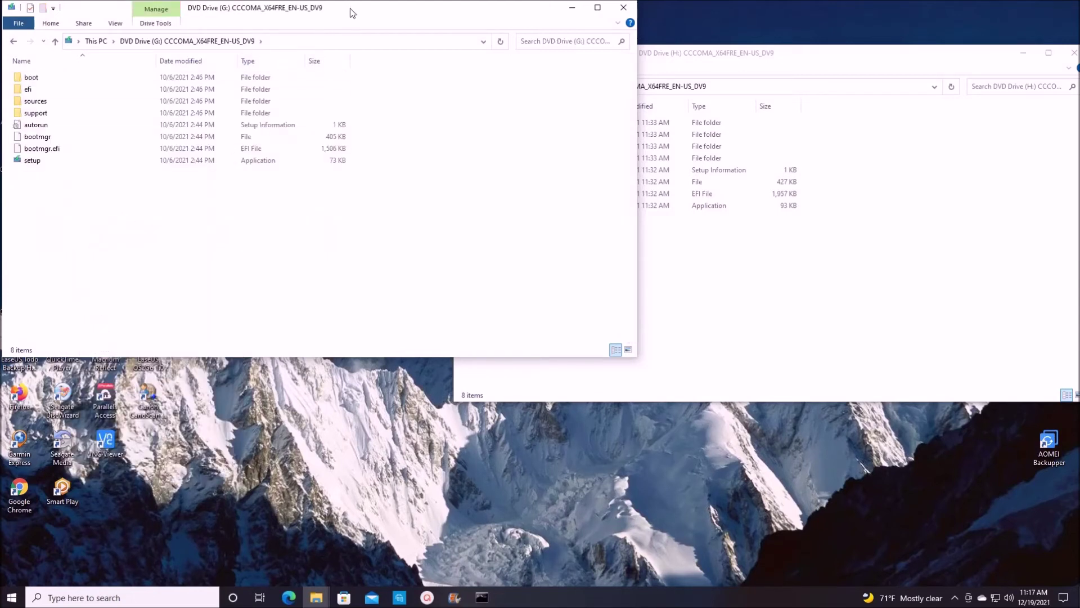
# Step: Move the G: and H: windows aside and create a desktop folder named 'Windows 10 iso'
pyautogui.moveTo(350, 8); pyautogui.dragTo(292, 51)
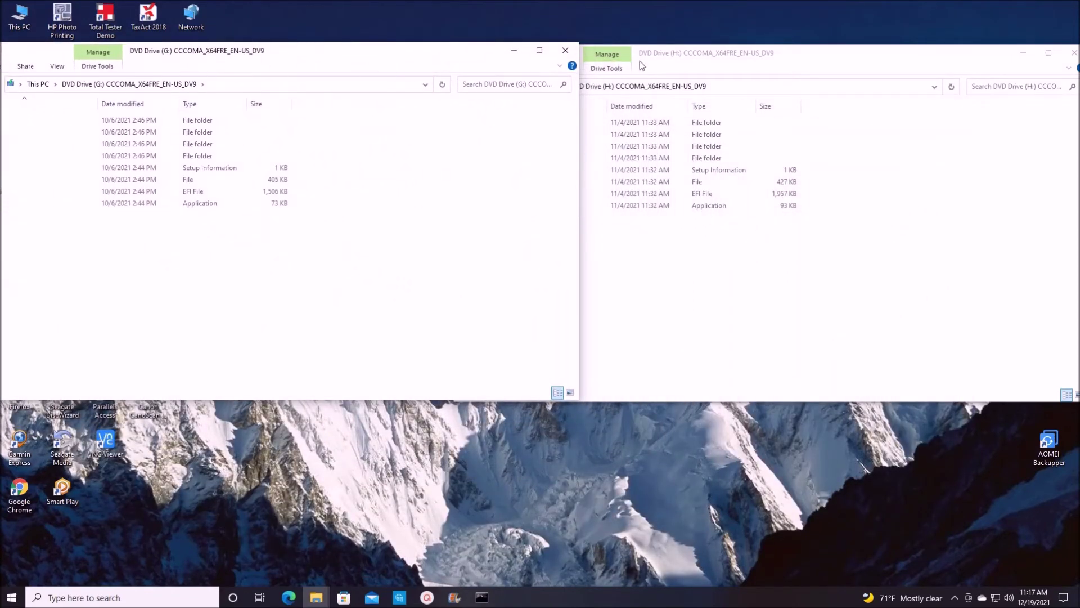
pyautogui.moveTo(808, 55); pyautogui.dragTo(876, 45)
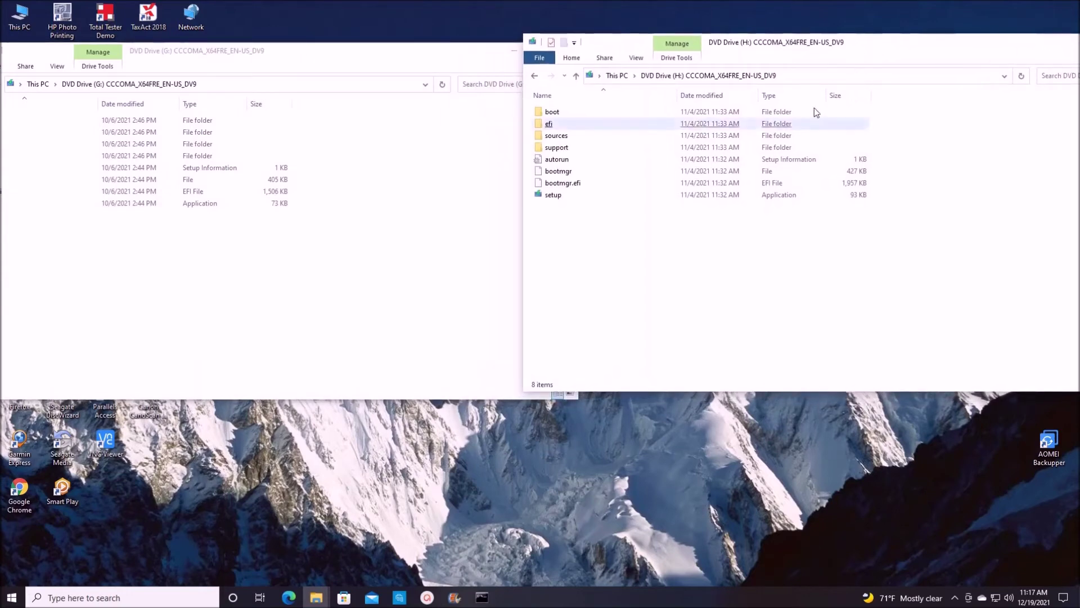
pyautogui.rightClick(422, 455)
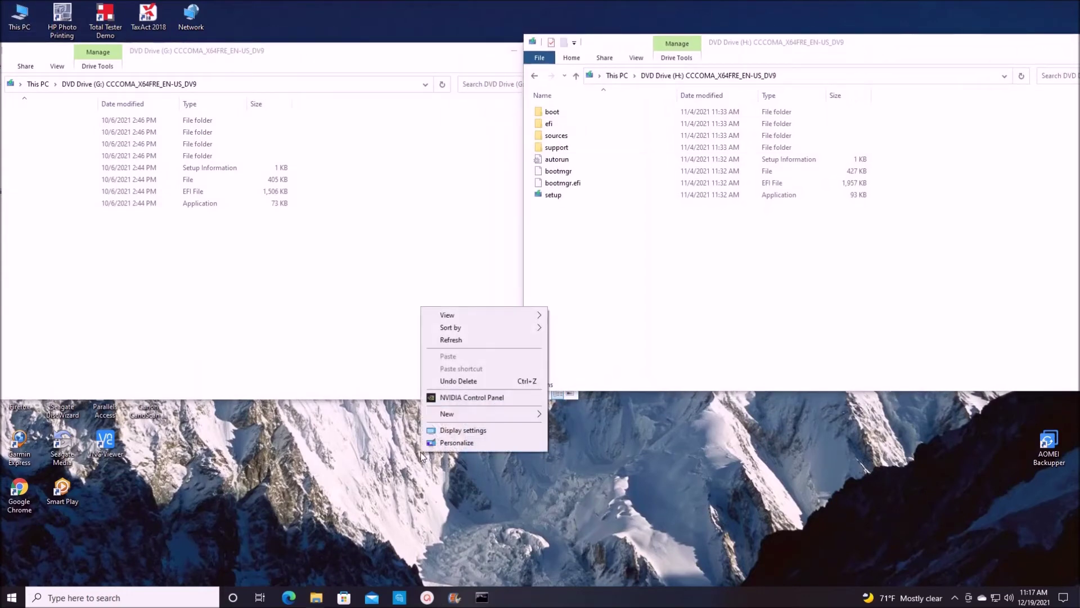
pyautogui.moveTo(460, 415)
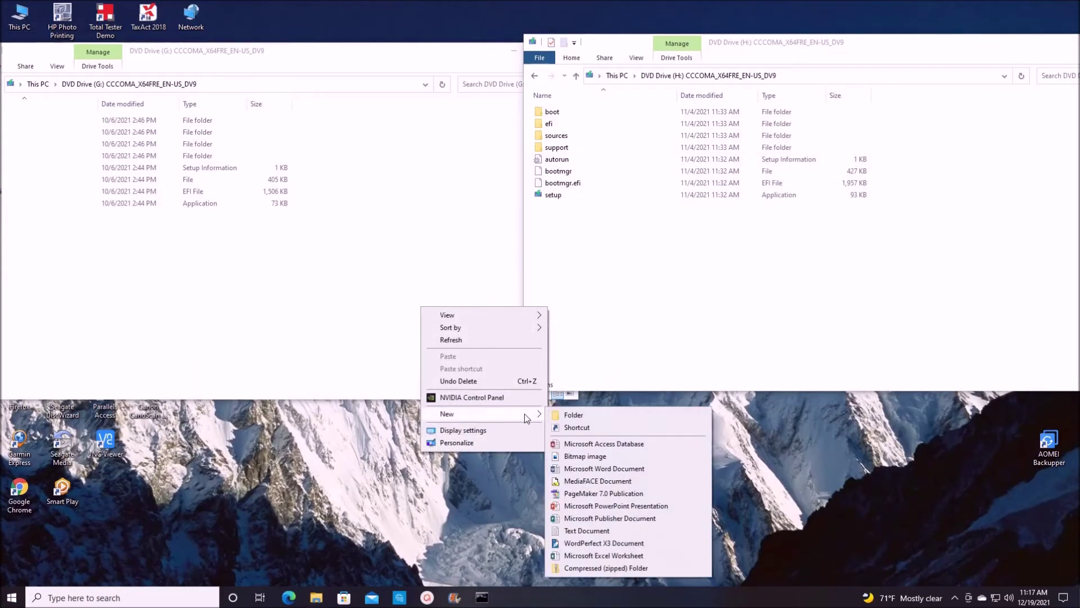
pyautogui.click(570, 415)
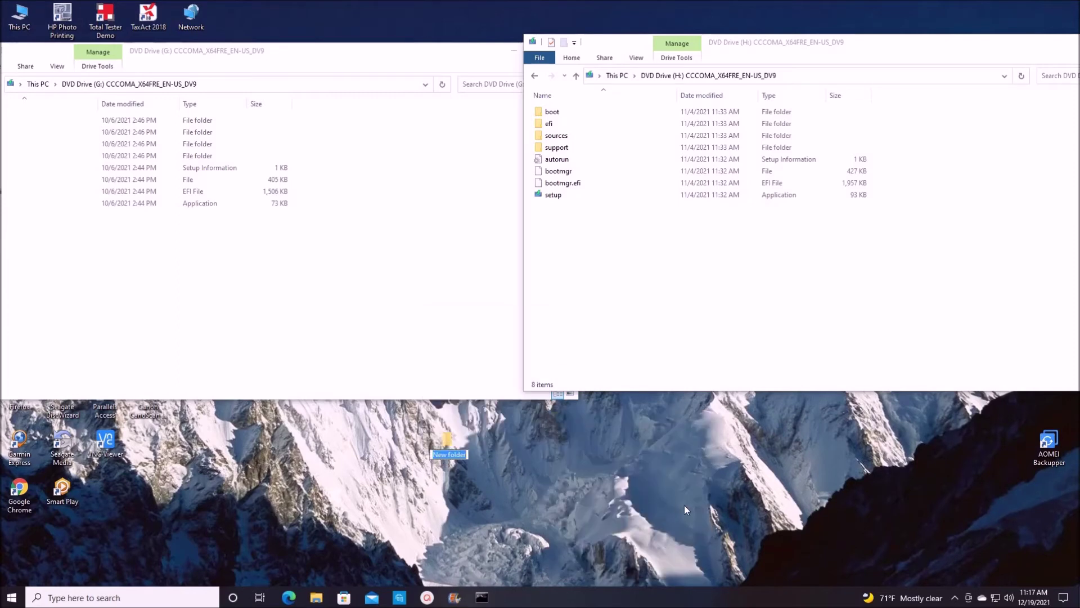
pyautogui.write('Windows 10 iso')
pyautogui.press('Return')
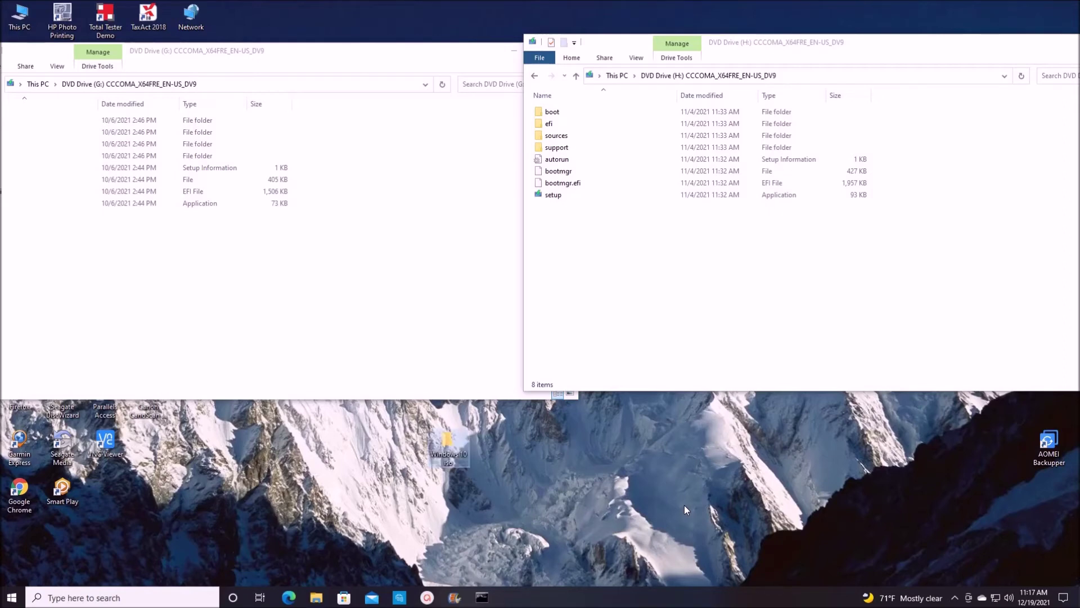
# Step: Create a second desktop folder named 'Windows 11 iso' and check that 'Windows 10 iso' is empty
pyautogui.rightClick(691, 435)
pyautogui.moveTo(744, 548)
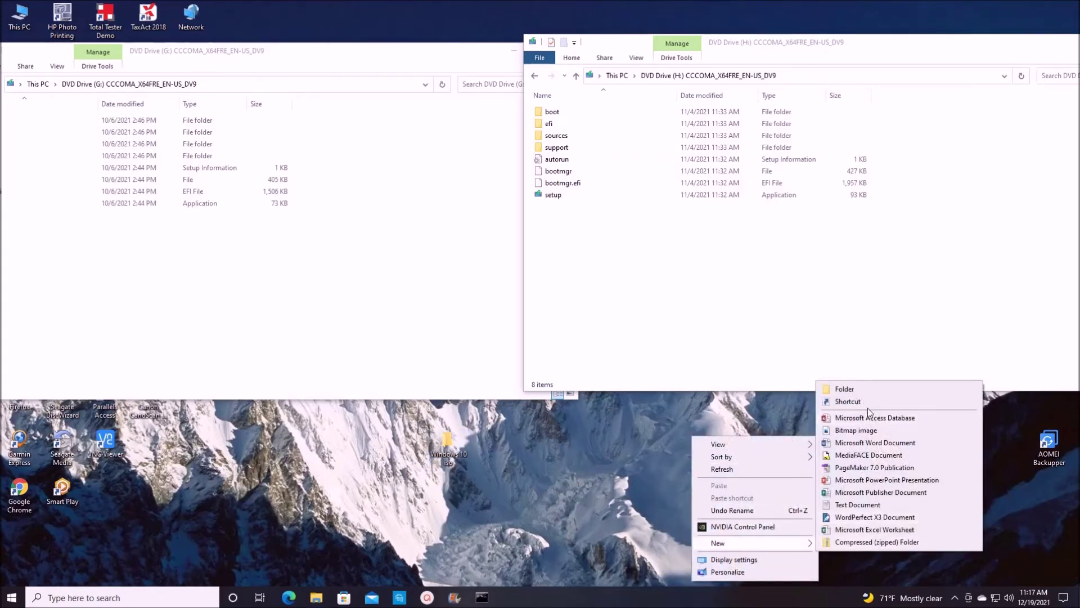
pyautogui.click(856, 391)
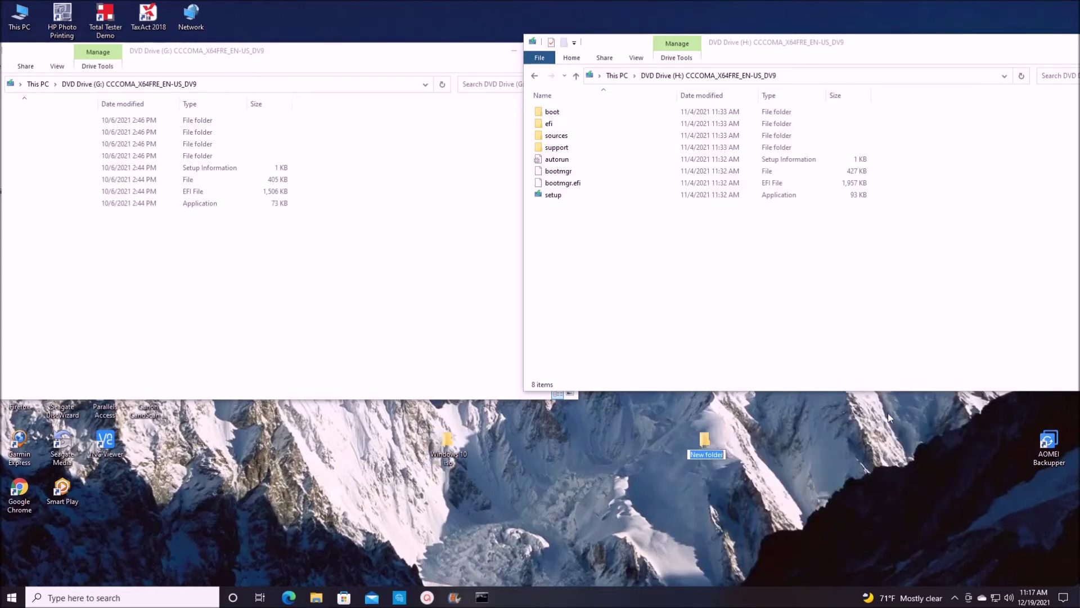
pyautogui.write('Windows 11 iso')
pyautogui.press('Return')
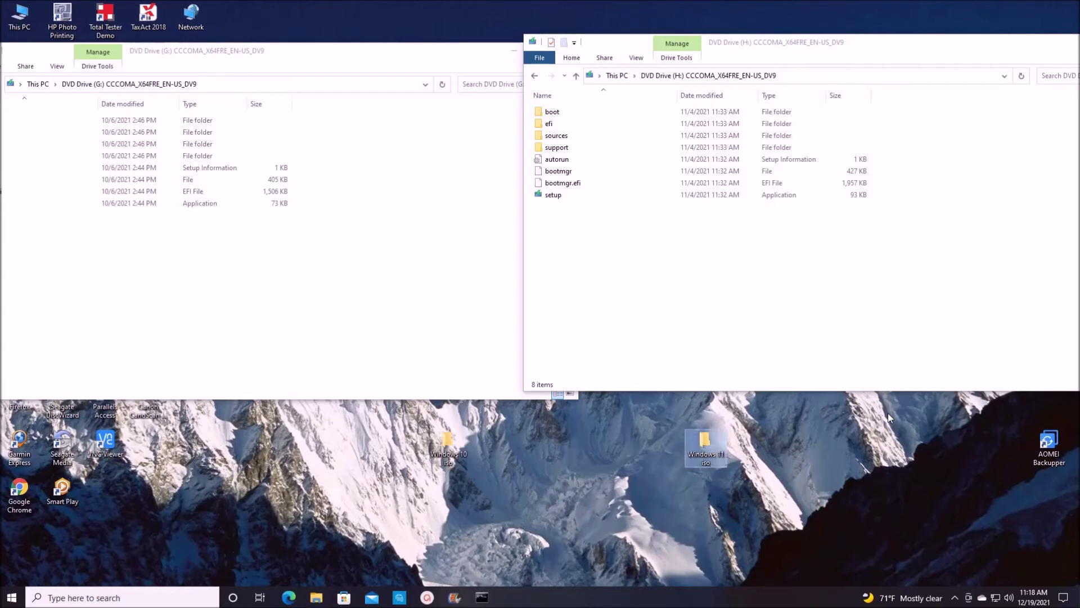
pyautogui.doubleClick(465, 441)
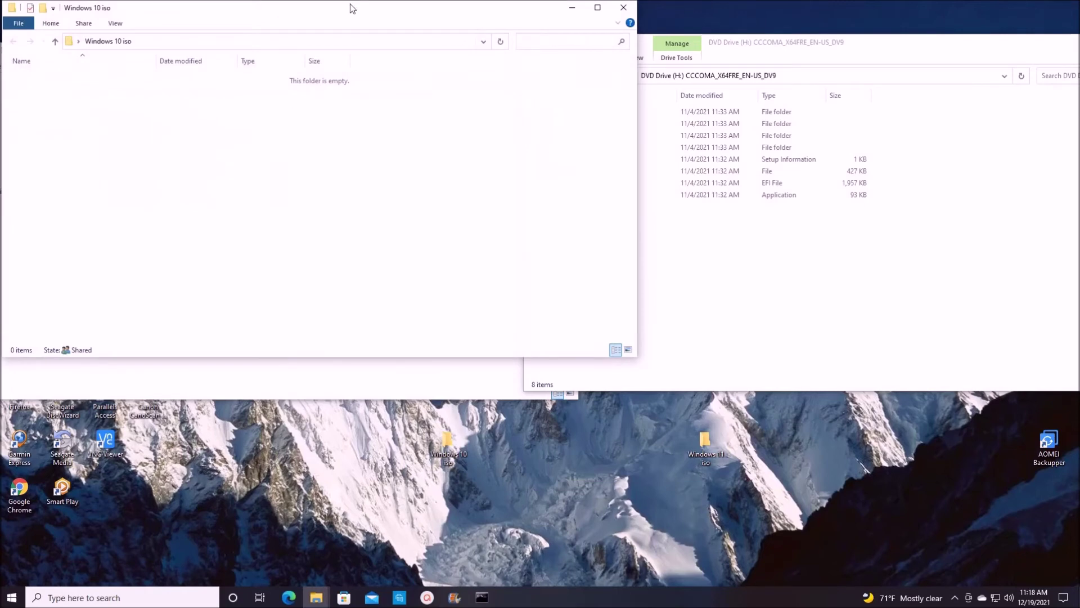
pyautogui.click(622, 11)
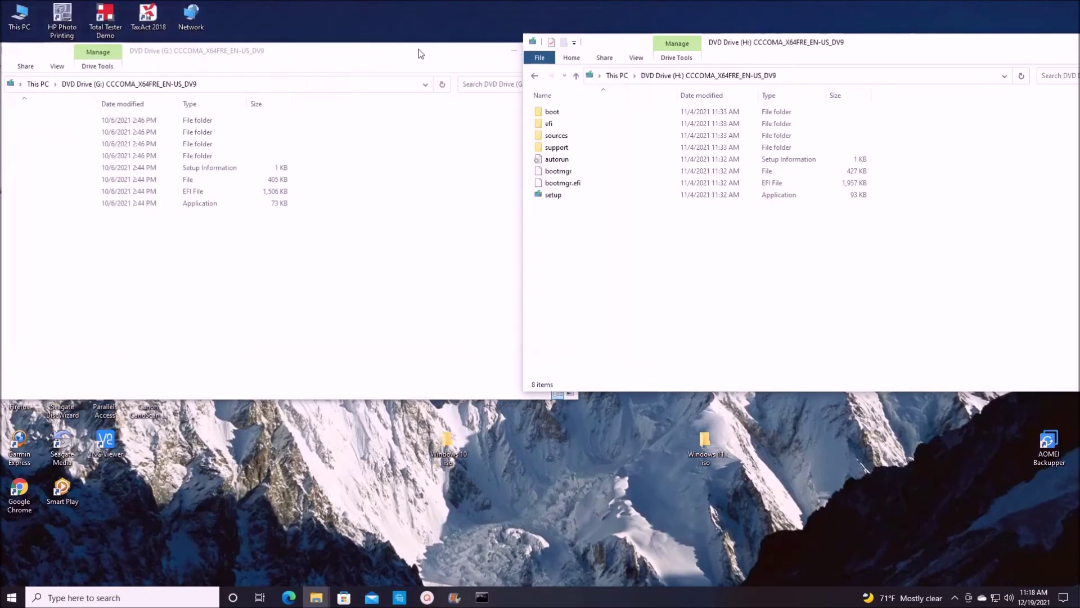
# Step: Select all eight G: drive items and copy them into the desktop 'Windows 10 iso' folder
pyautogui.moveTo(395, 61); pyautogui.dragTo(450, 51)
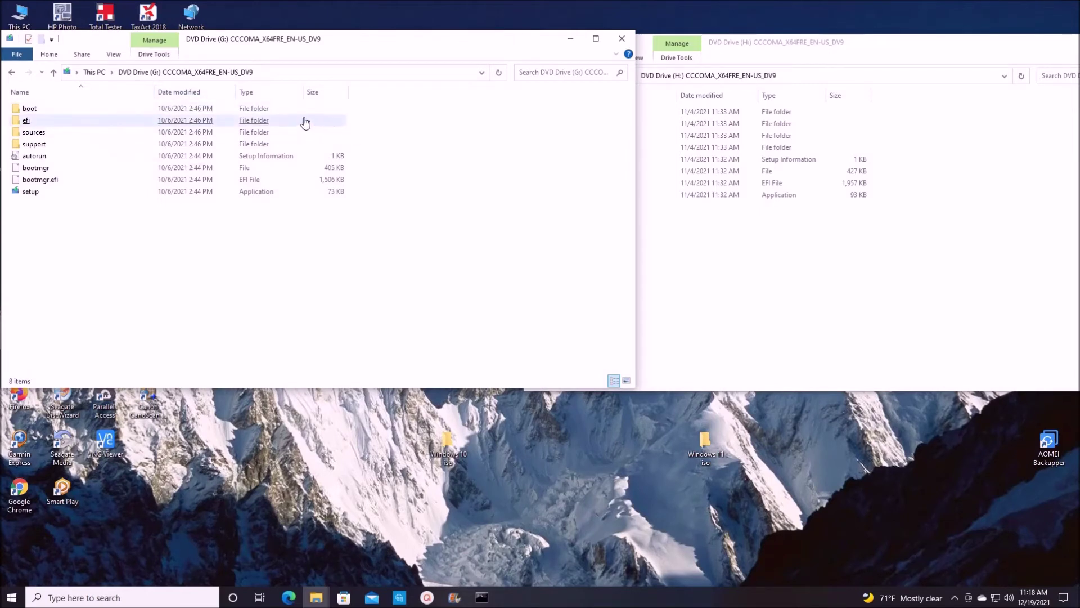
pyautogui.click(426, 193)
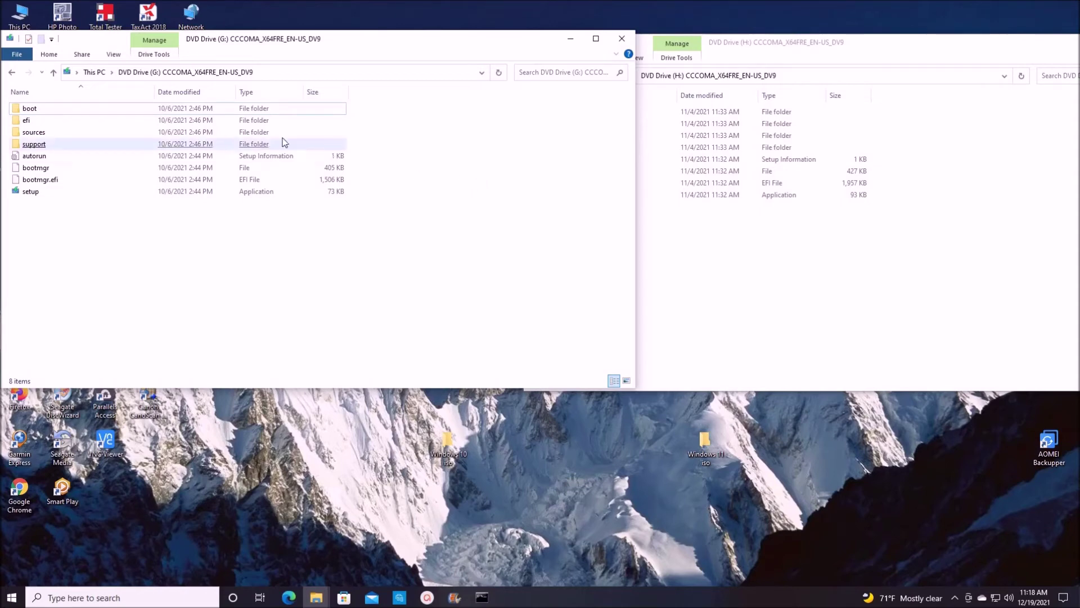
pyautogui.click(52, 57)
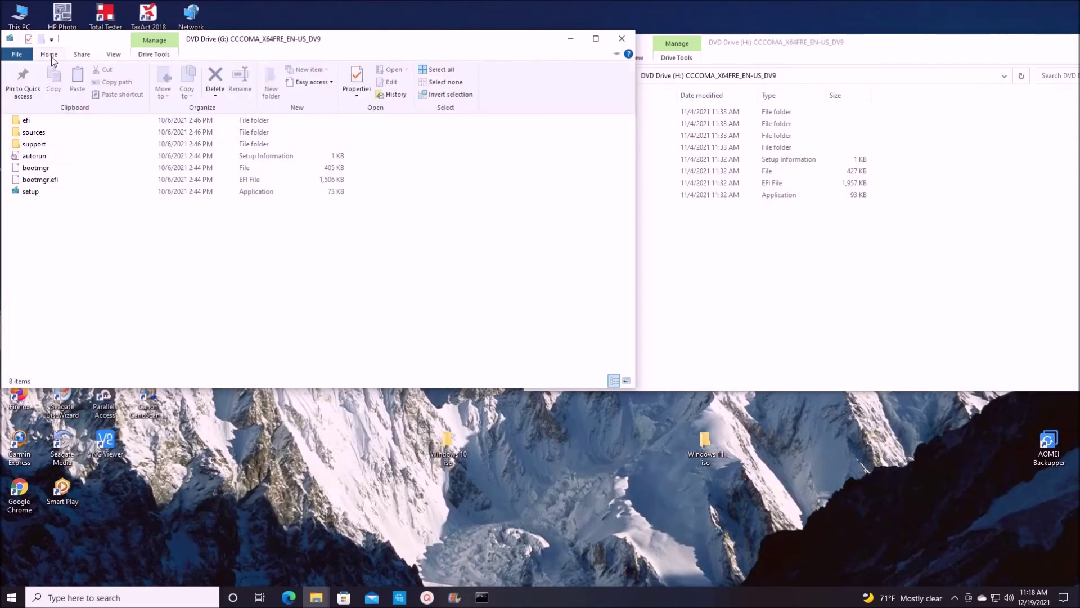
pyautogui.click(442, 69)
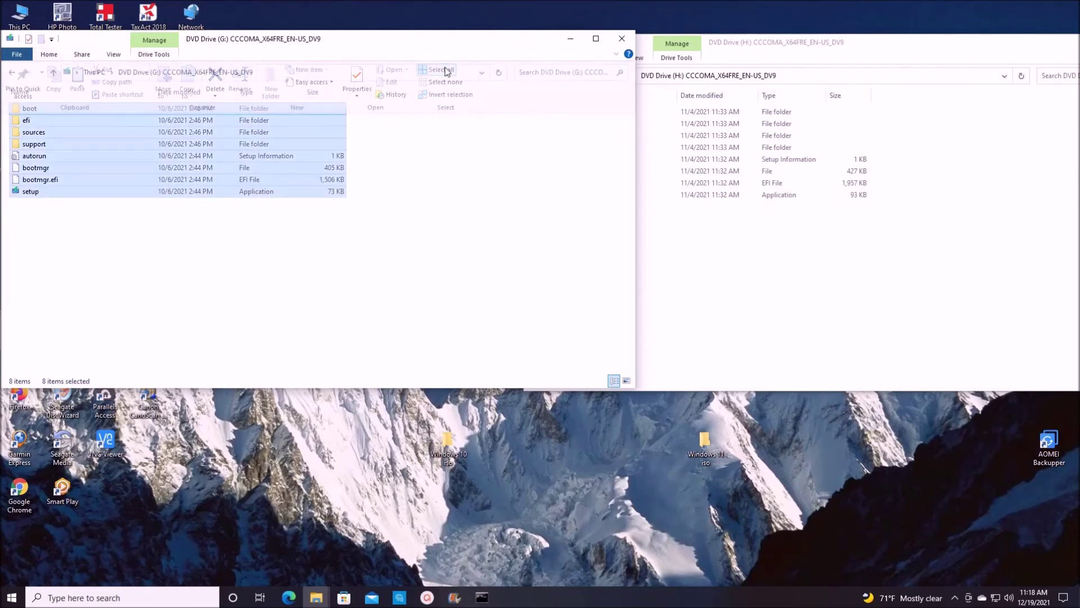
pyautogui.click(879, 51)
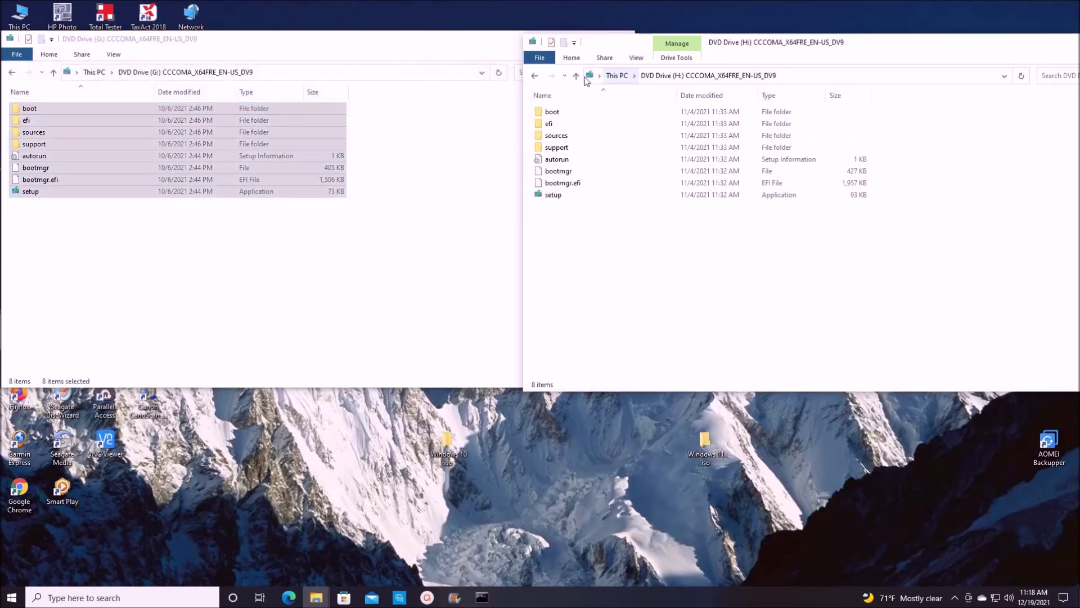
pyautogui.click(571, 58)
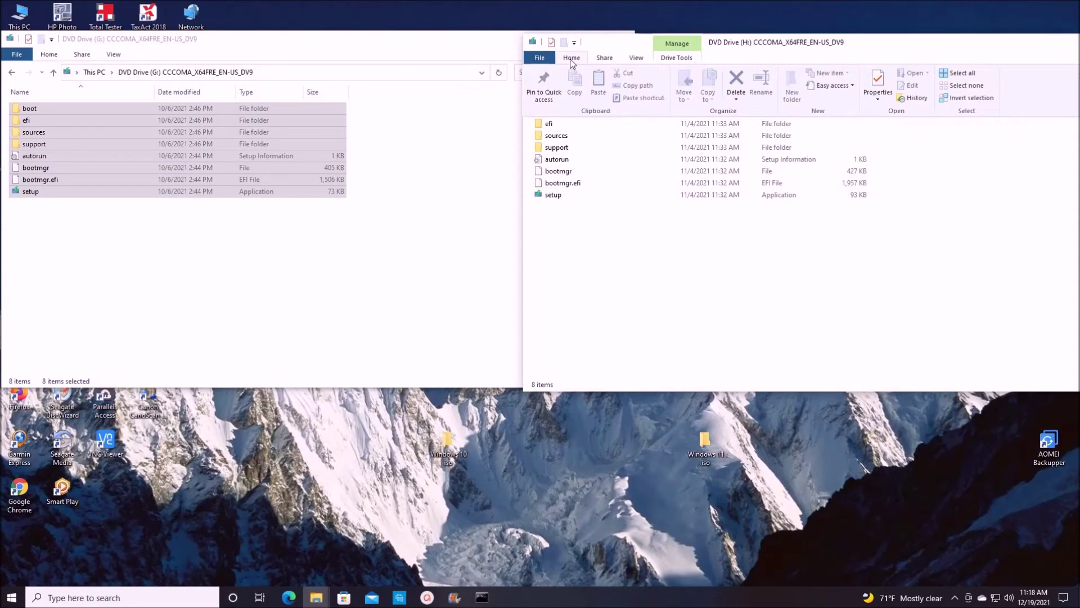
pyautogui.click(964, 73)
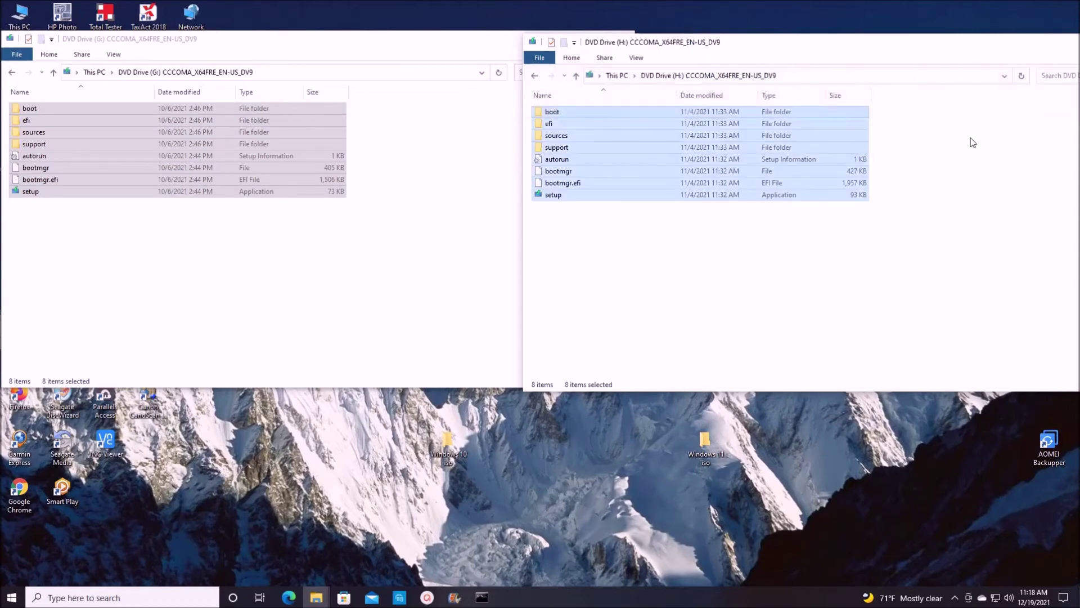
pyautogui.click(960, 143)
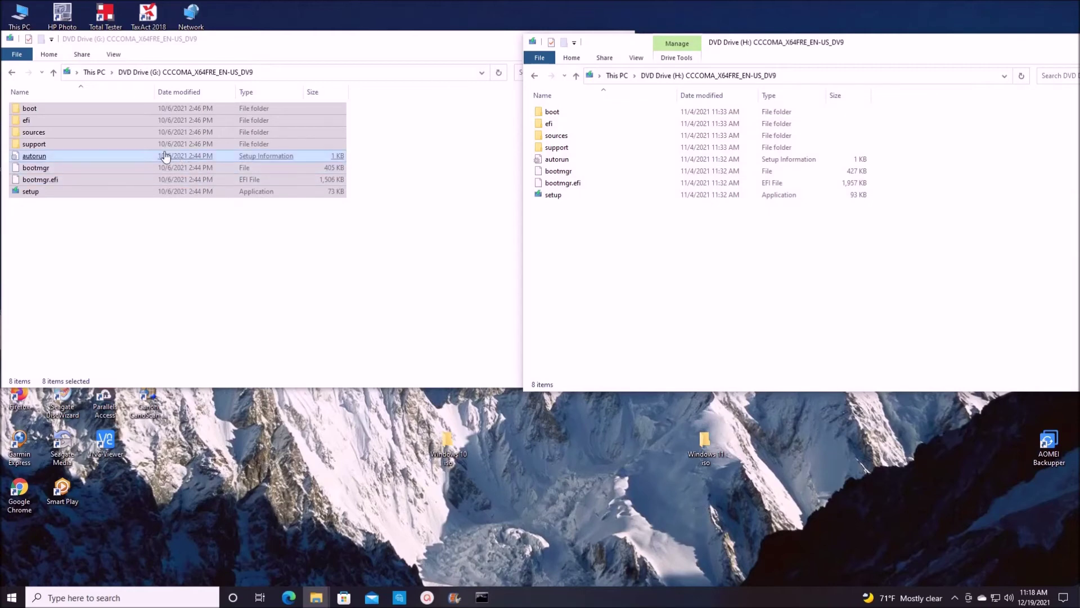
pyautogui.moveTo(157, 149); pyautogui.dragTo(447, 442)
pyautogui.click(483, 450)
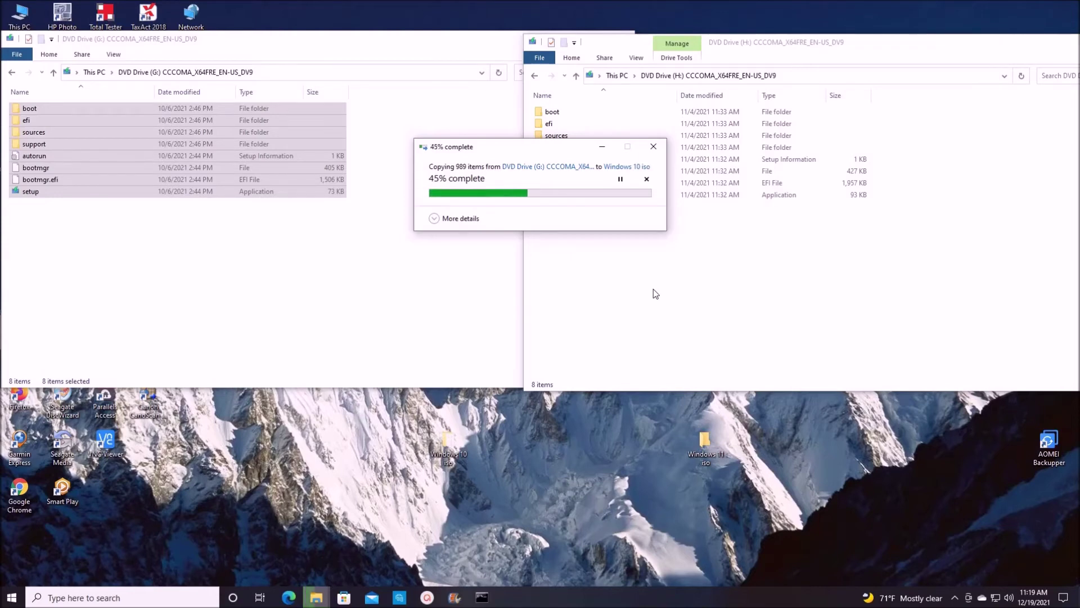
# Step: Select all eight items on the H: disc and copy them into the Windows 11 iso folder
pyautogui.click(571, 57)
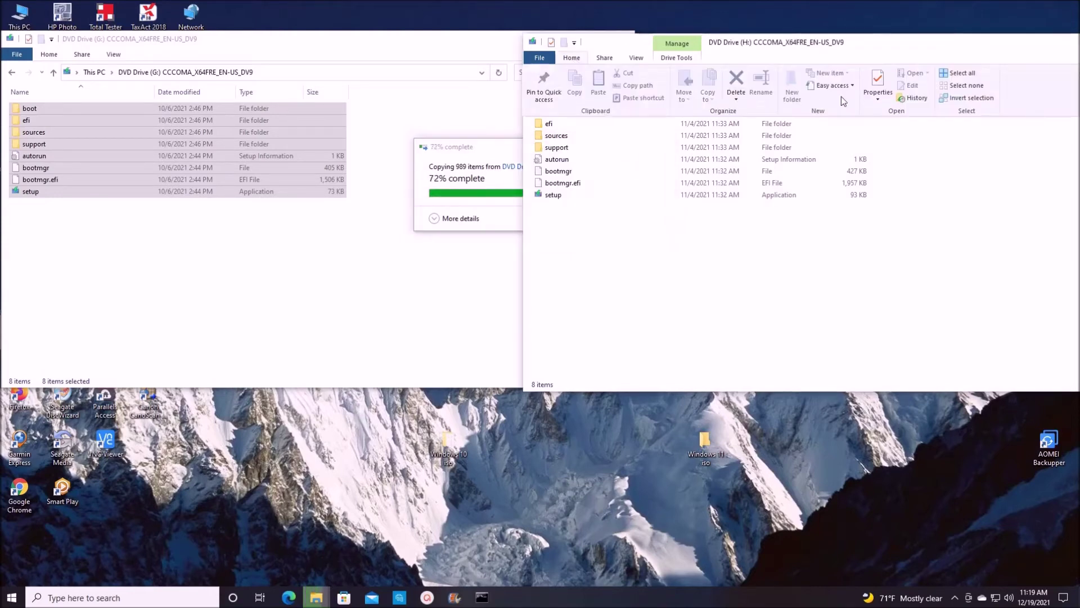
pyautogui.click(957, 73)
pyautogui.moveTo(713, 148); pyautogui.dragTo(706, 440)
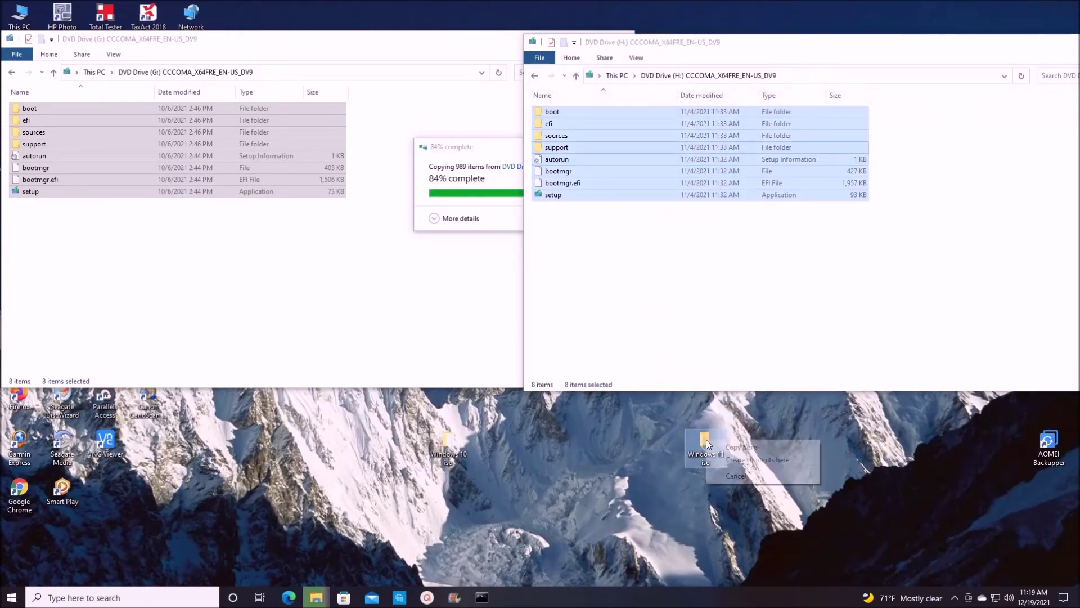
pyautogui.click(754, 448)
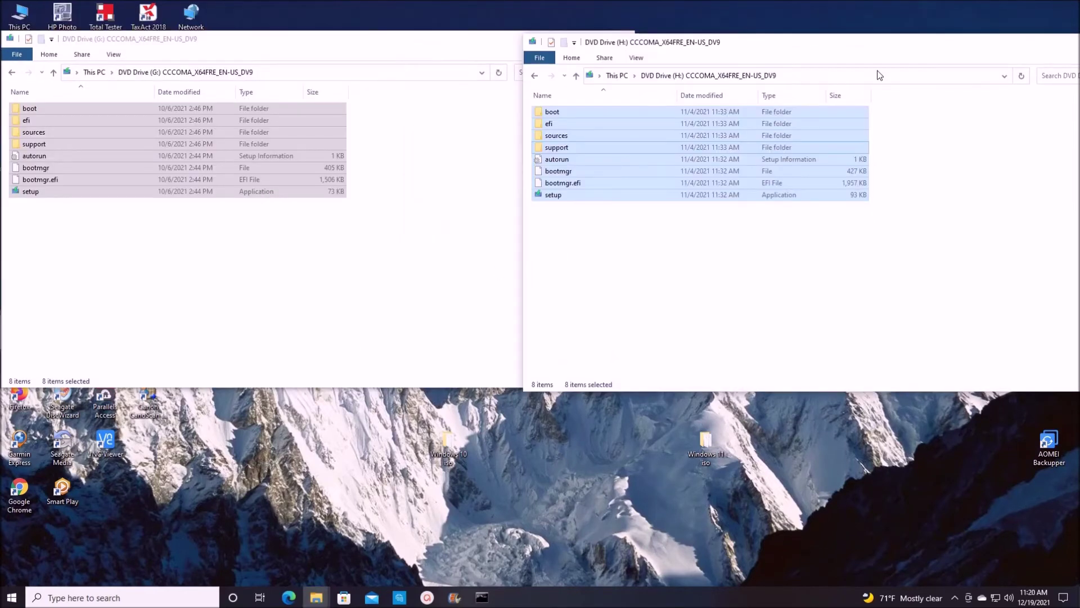
# Step: Close the H: and G: drive windows once copying finishes, then open This PC
pyautogui.moveTo(935, 50); pyautogui.dragTo(794, 78)
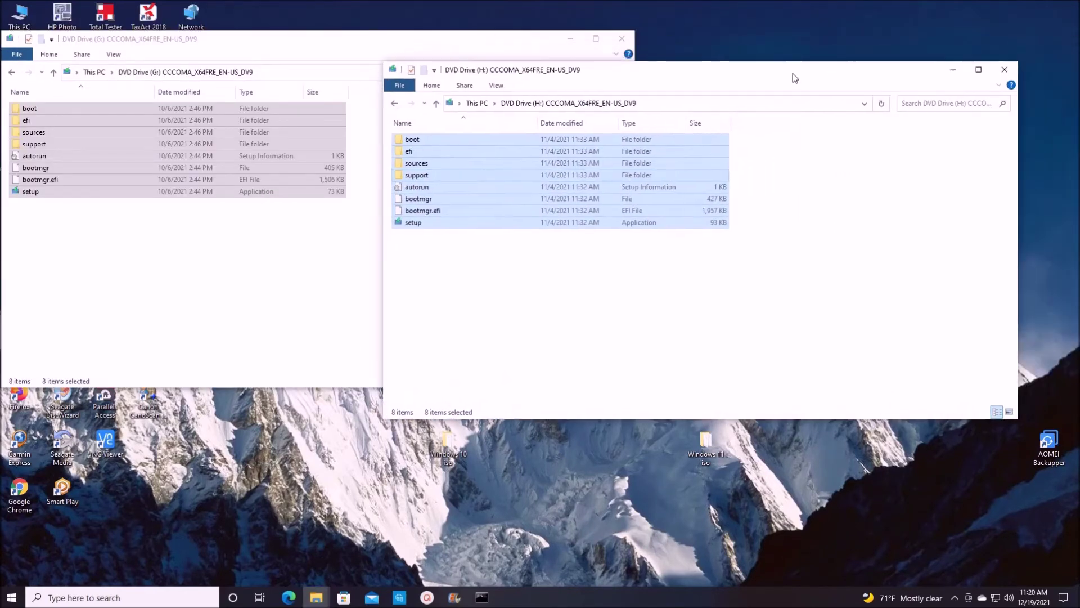
pyautogui.click(1005, 70)
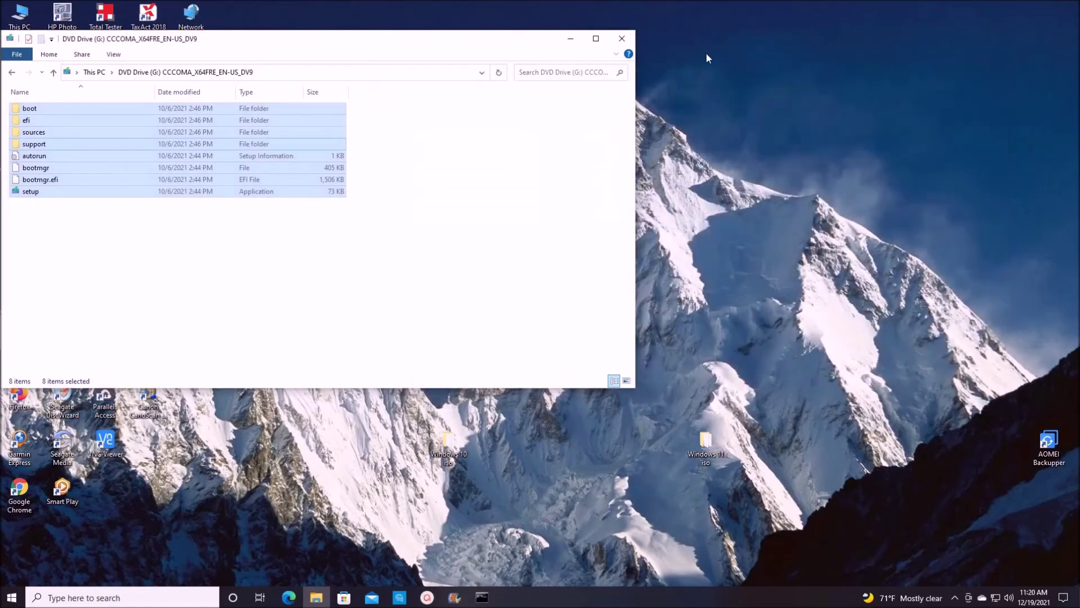
pyautogui.click(621, 39)
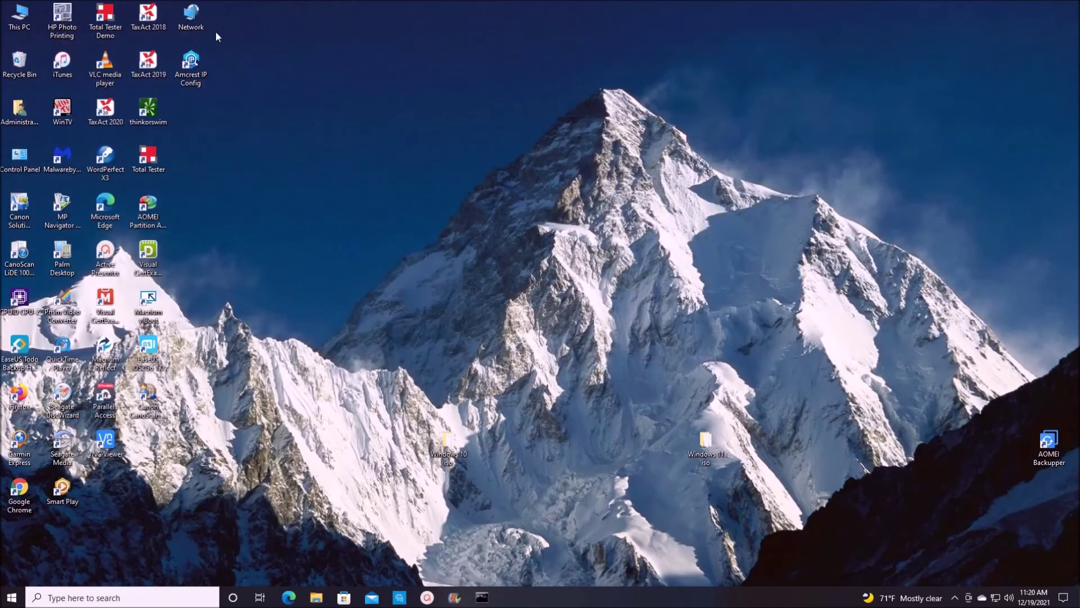
pyautogui.doubleClick(23, 26)
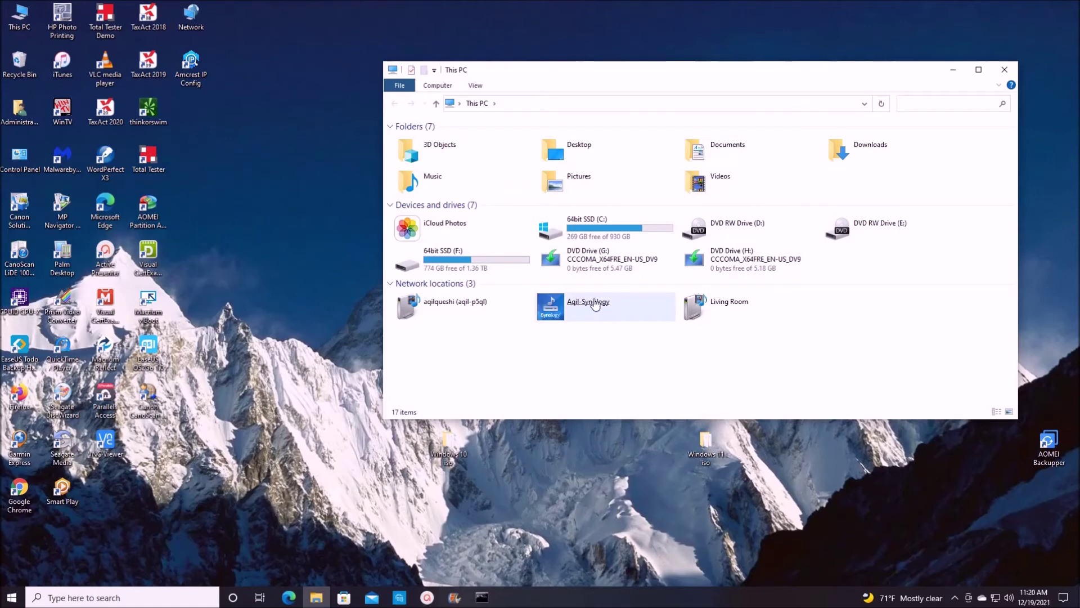
# Step: Eject DVD Drive (G:) and DVD Drive (H:), then close This PC
pyautogui.click(597, 268)
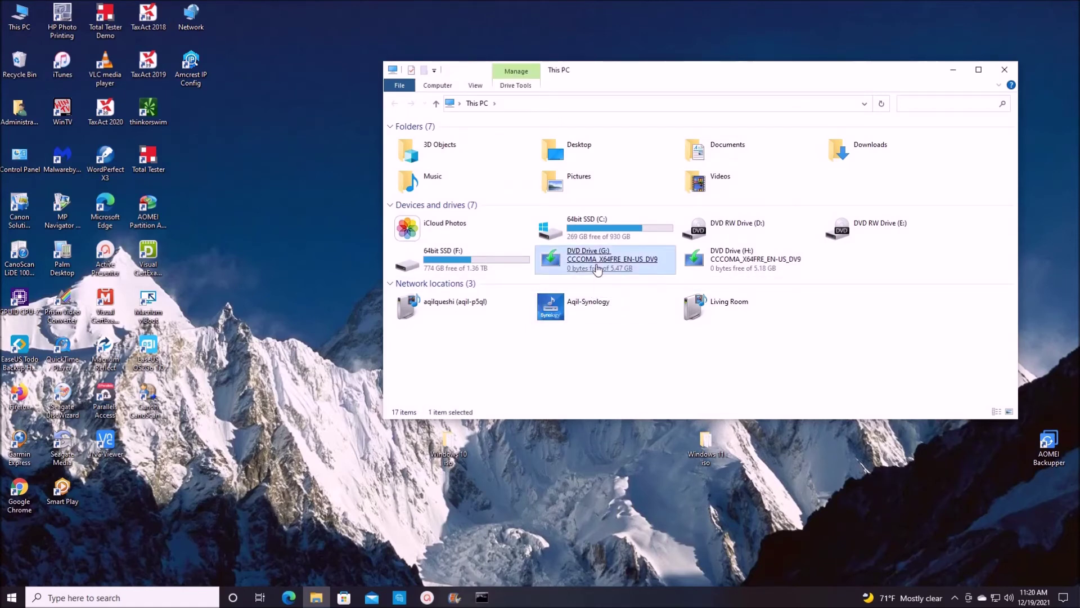
pyautogui.rightClick(598, 270)
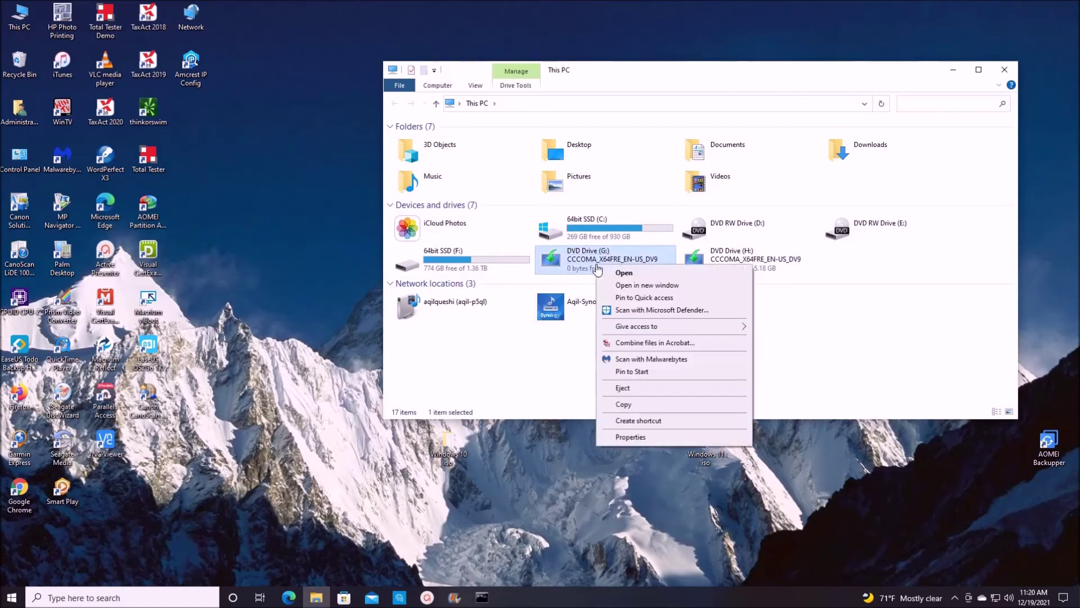
pyautogui.click(632, 387)
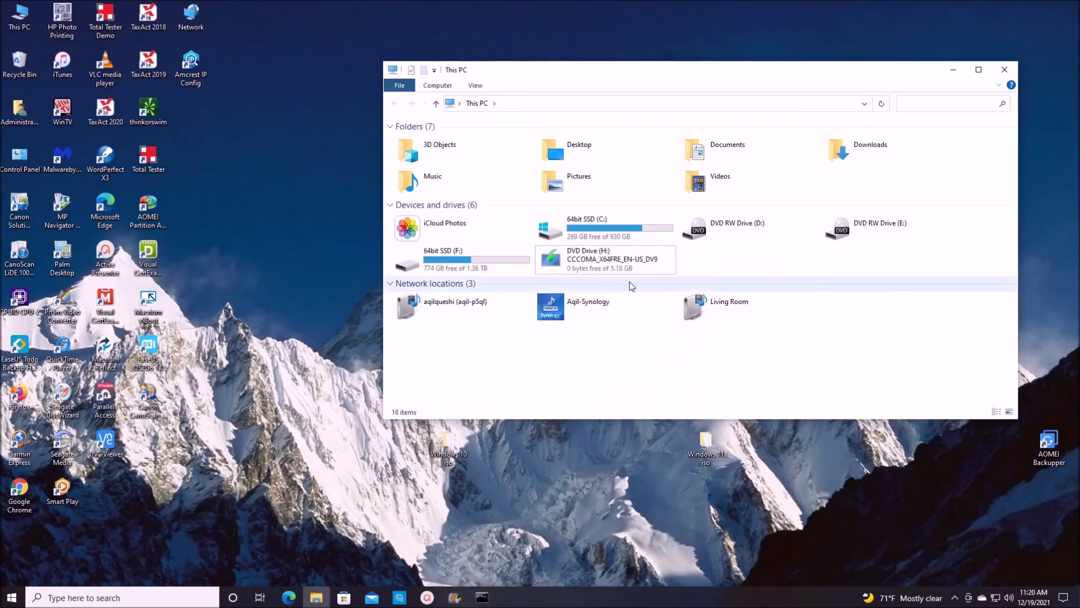
pyautogui.rightClick(626, 270)
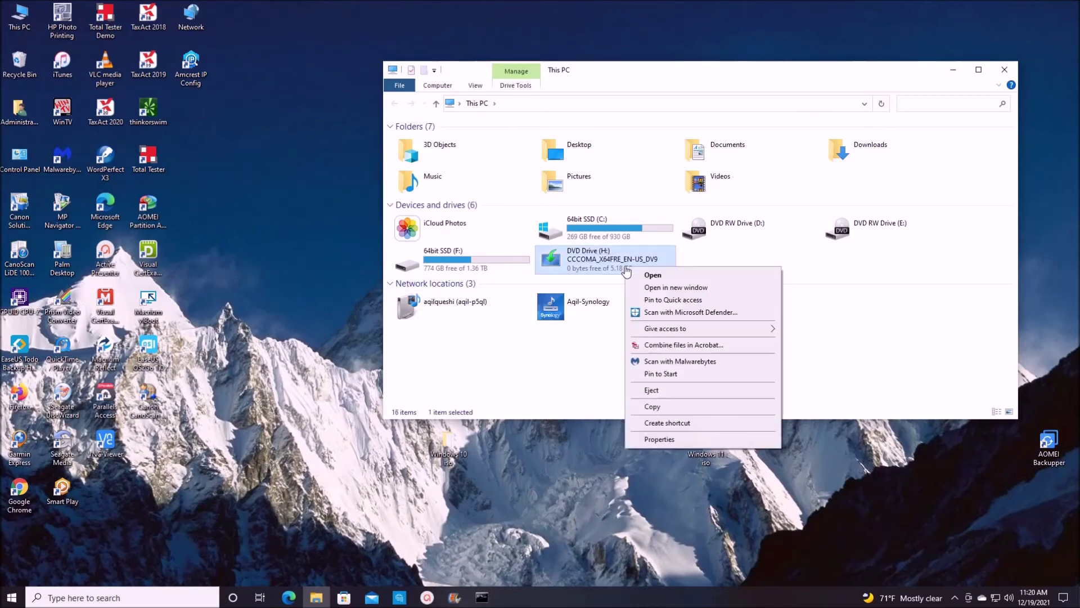
pyautogui.click(654, 390)
pyautogui.click(1004, 69)
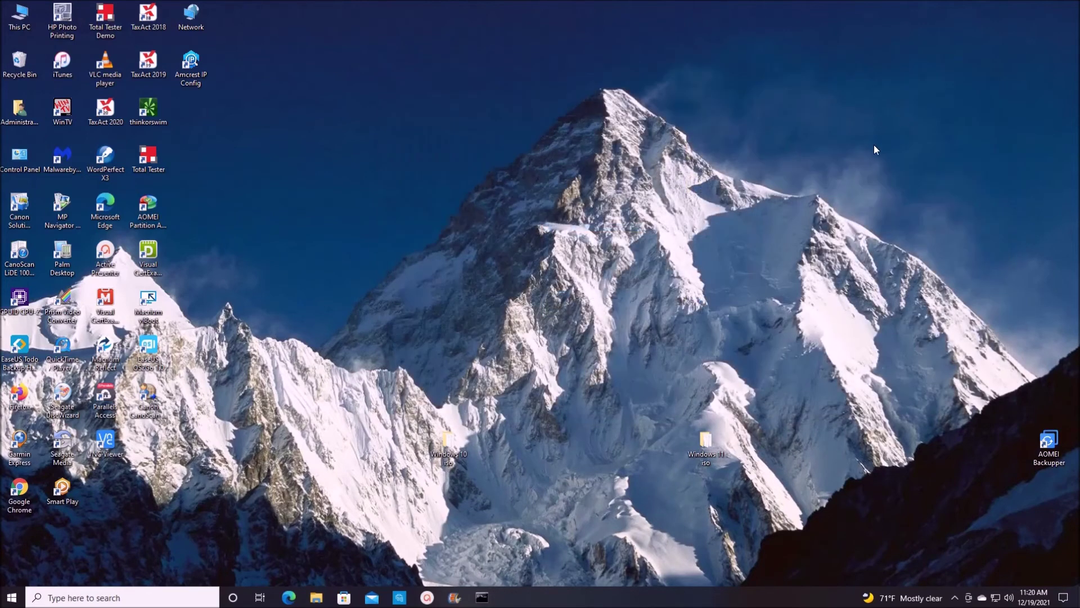
# Step: Open the Windows 10 iso and Windows 11 iso folders and arrange them side by side
pyautogui.doubleClick(713, 449)
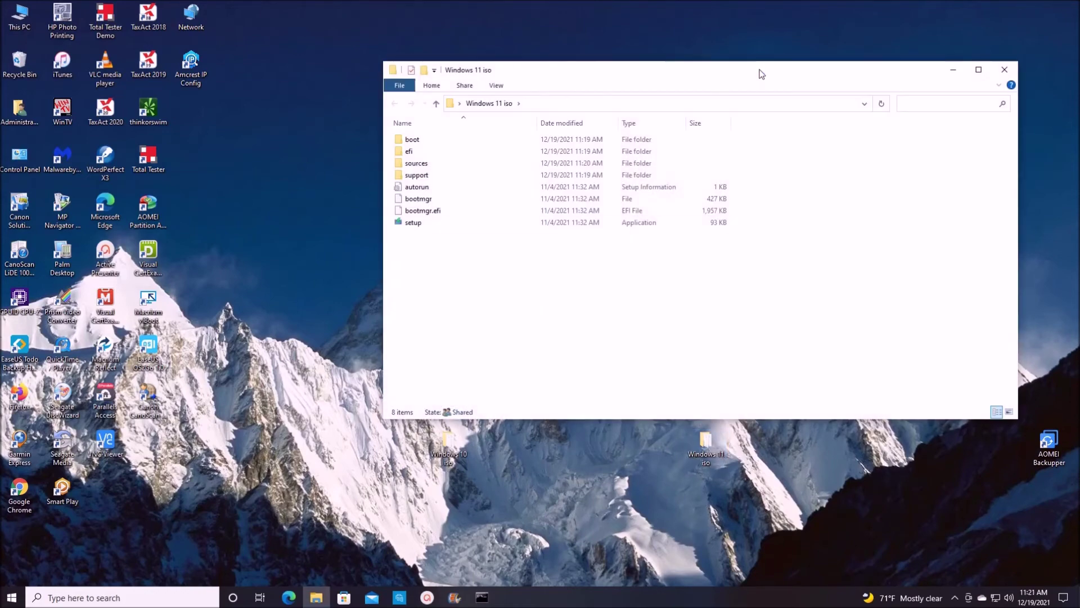
pyautogui.moveTo(760, 69); pyautogui.dragTo(848, 32)
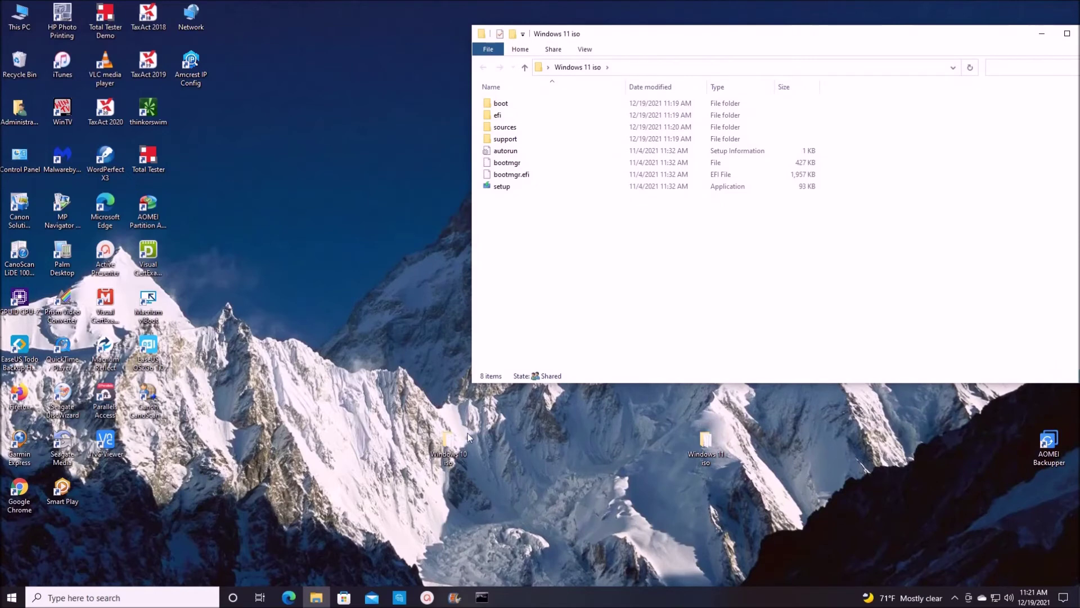
pyautogui.doubleClick(449, 437)
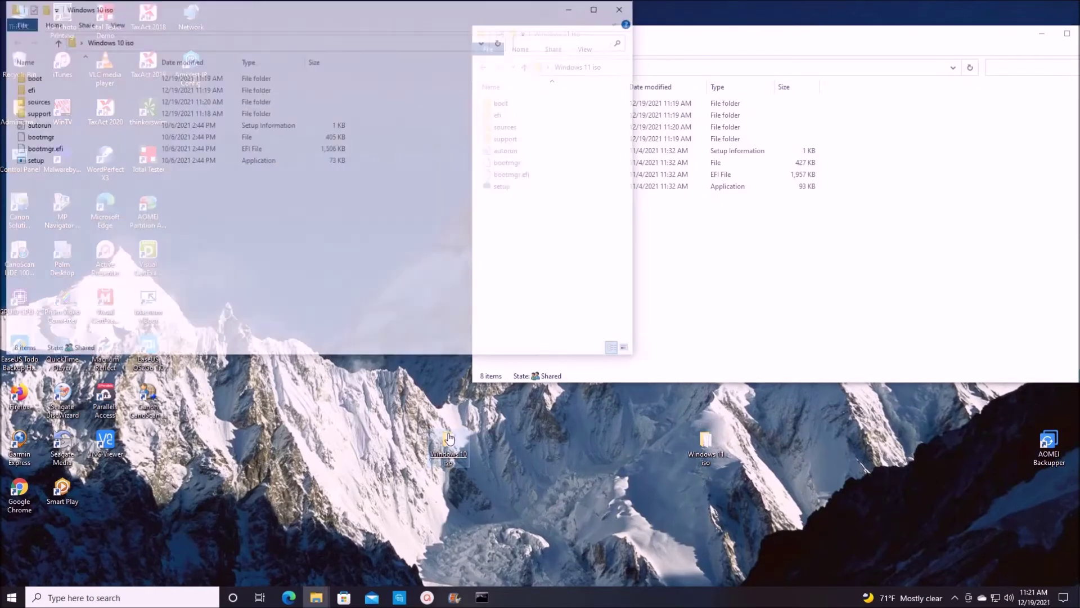
pyautogui.moveTo(400, 17); pyautogui.dragTo(358, 23)
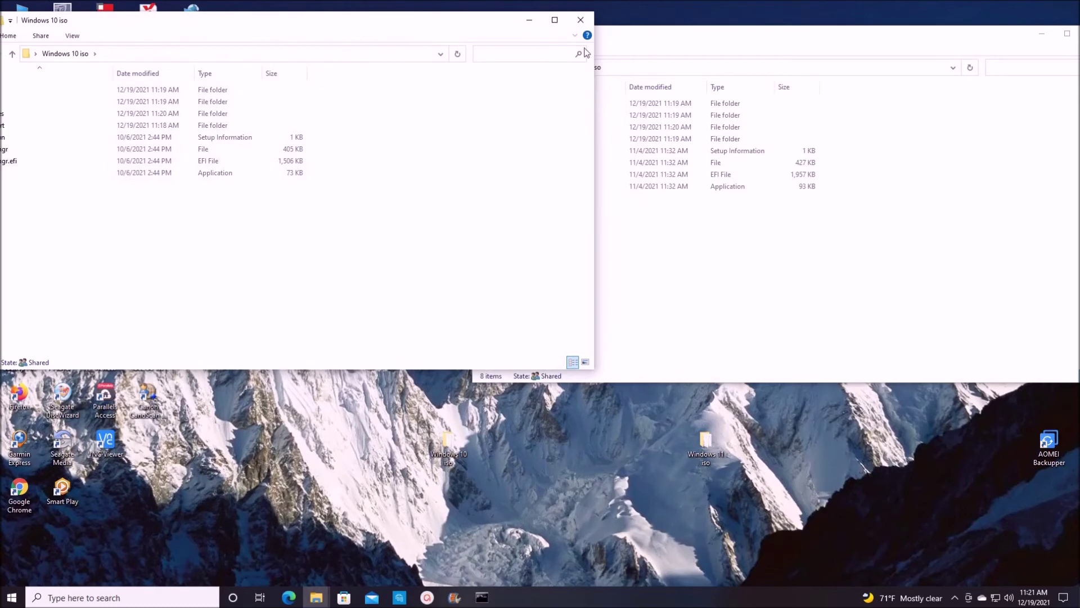
pyautogui.click(709, 45)
pyautogui.moveTo(772, 41); pyautogui.dragTo(823, 25)
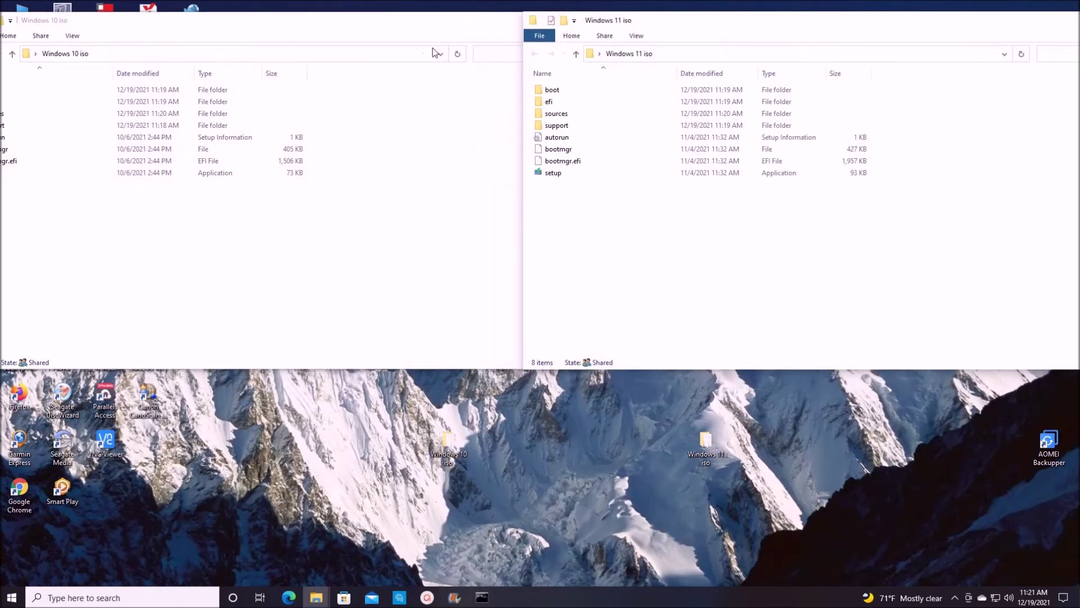
pyautogui.click(383, 32)
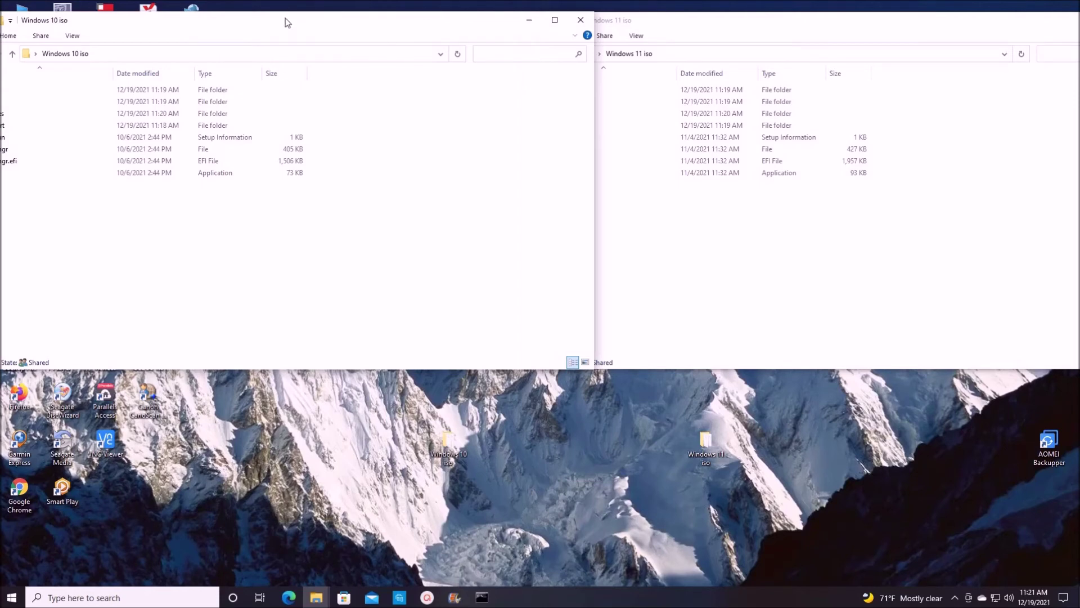
pyautogui.moveTo(287, 23); pyautogui.dragTo(337, 22)
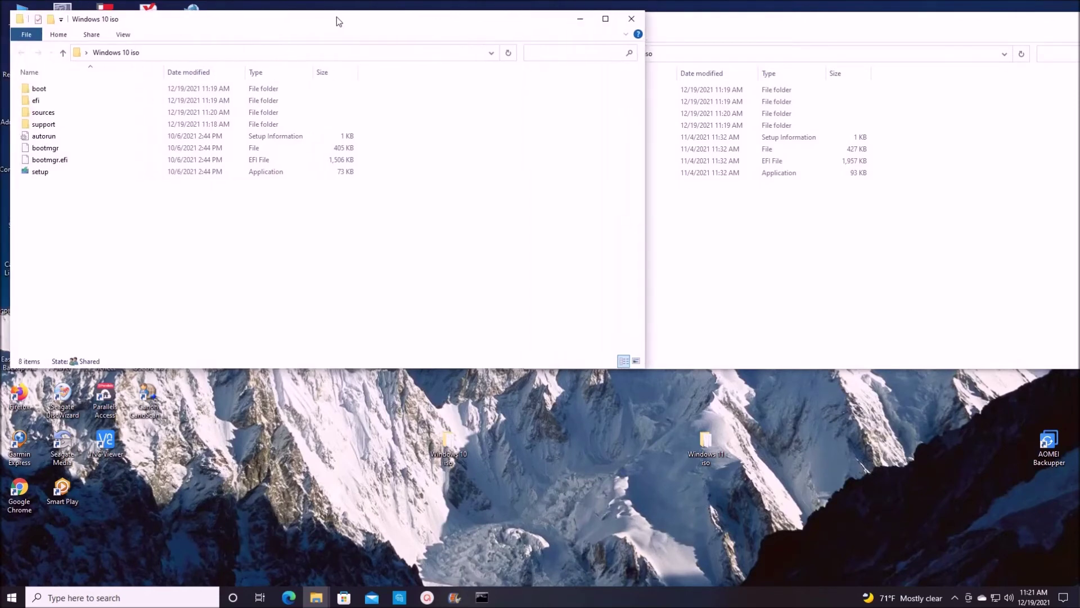
# Step: Open the sources folder in each window and scroll down the Windows 11 sources list
pyautogui.doubleClick(45, 114)
pyautogui.click(821, 31)
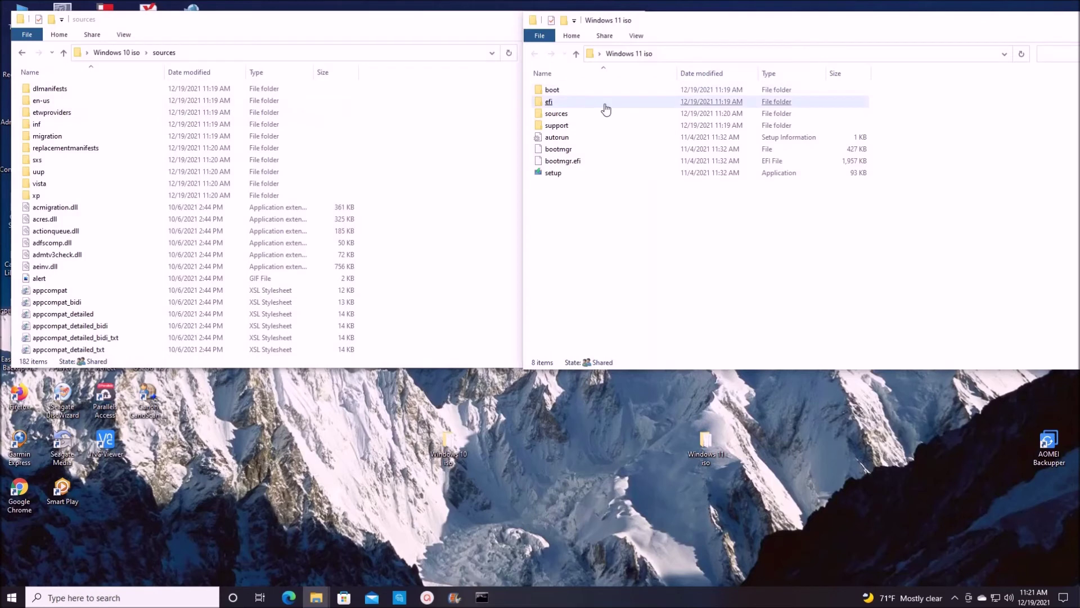
pyautogui.doubleClick(560, 114)
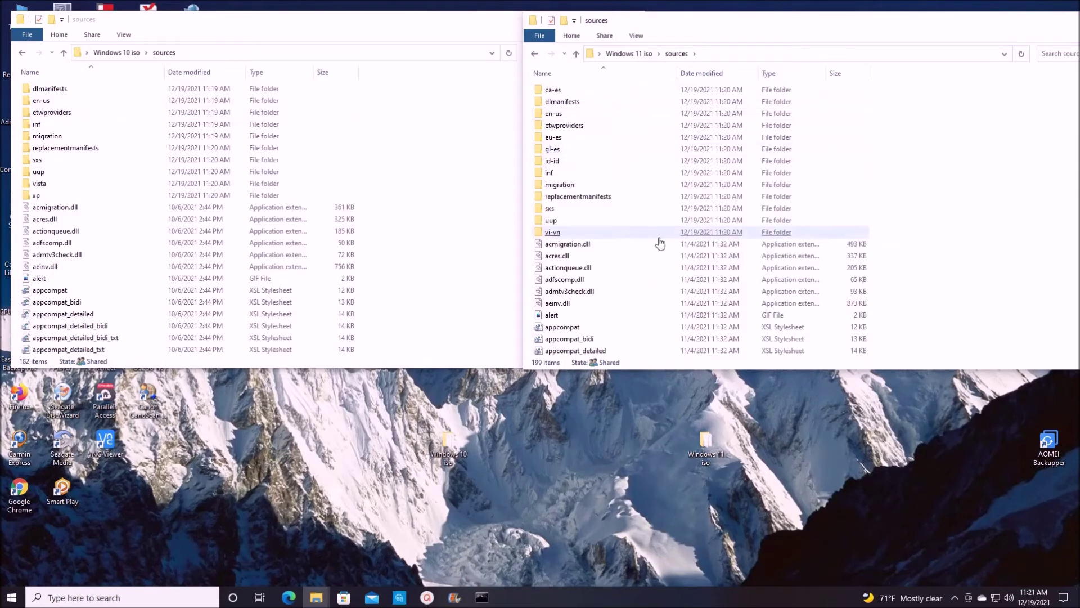
pyautogui.click(659, 269)
pyautogui.scroll(-2, 660, 274)
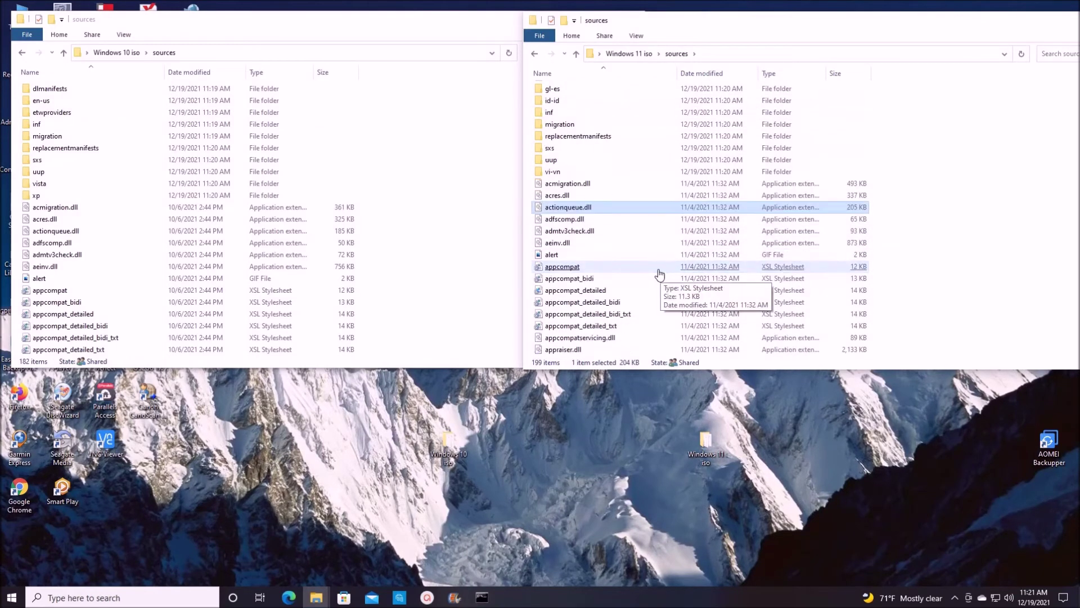
pyautogui.scroll(-3, 660, 274)
pyautogui.click(657, 271)
pyautogui.scroll(-5, 657, 273)
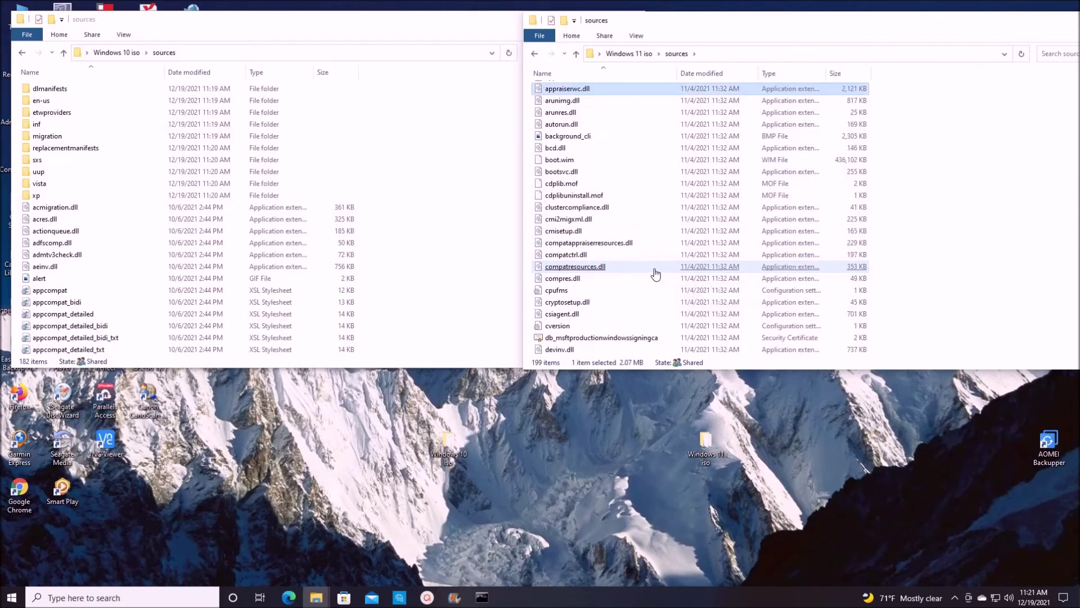
pyautogui.click(656, 267)
pyautogui.scroll(-3, 657, 274)
pyautogui.scroll(-6, 656, 274)
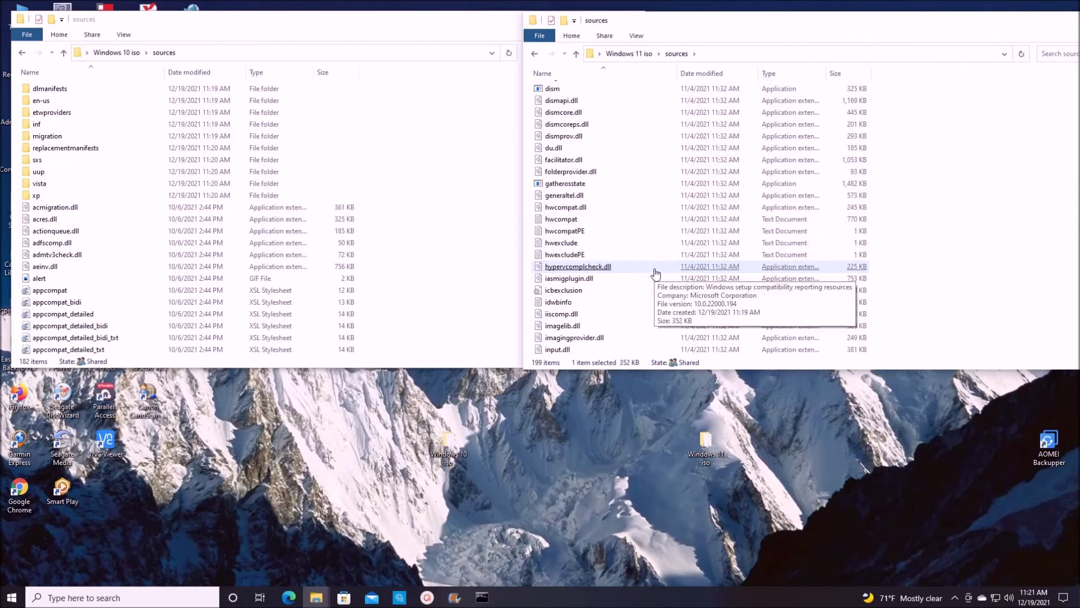
pyautogui.scroll(-2, 656, 274)
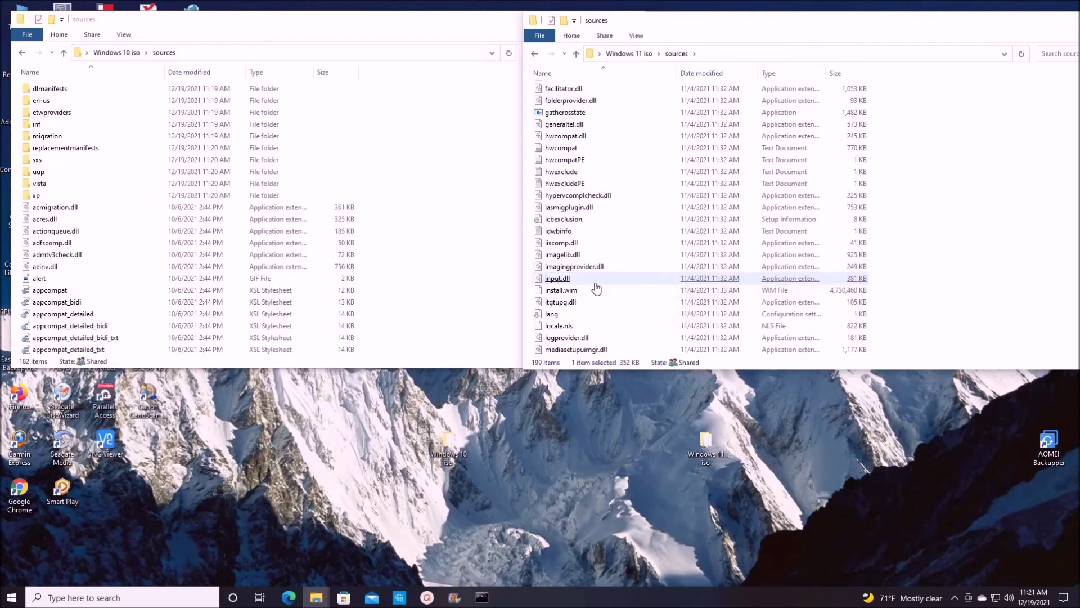
# Step: Copy the Windows 11 install.wim into Windows 10 iso\sources, replacing the existing install.wim
pyautogui.moveTo(574, 291); pyautogui.dragTo(393, 304)
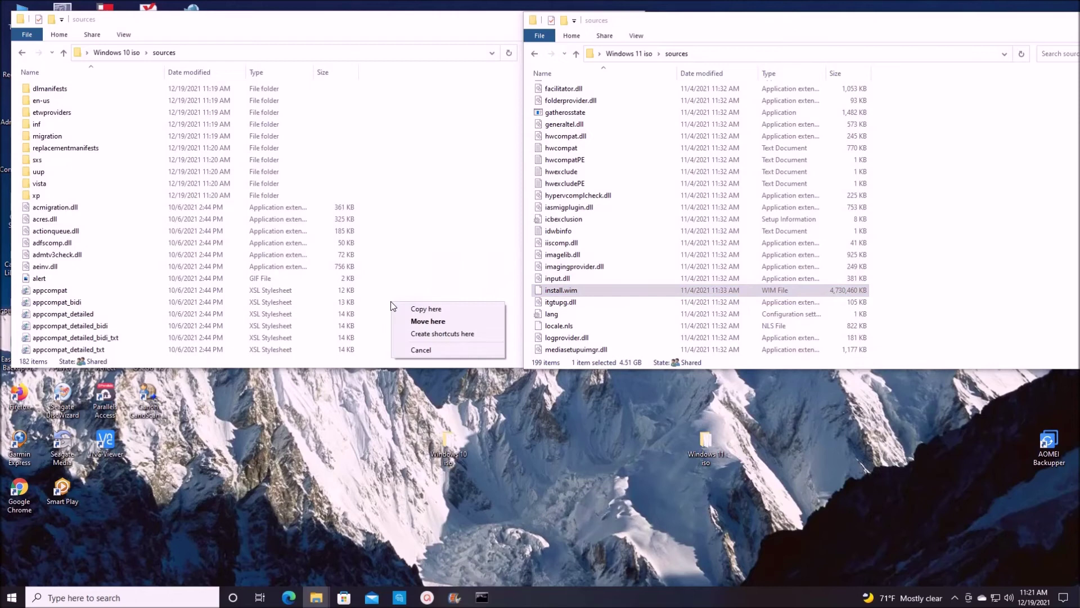
pyautogui.click(423, 309)
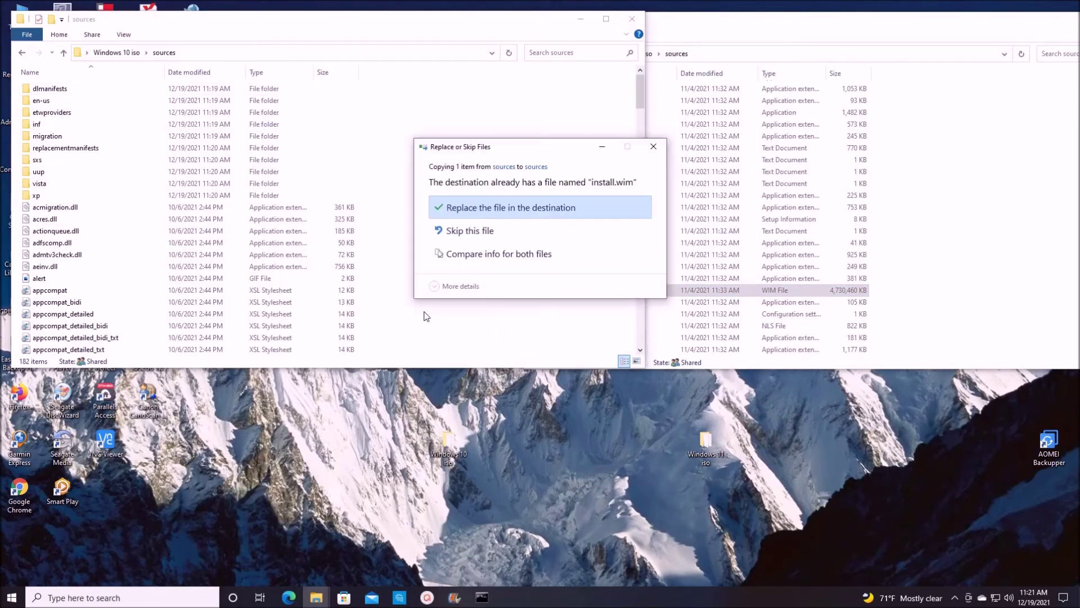
pyautogui.click(510, 210)
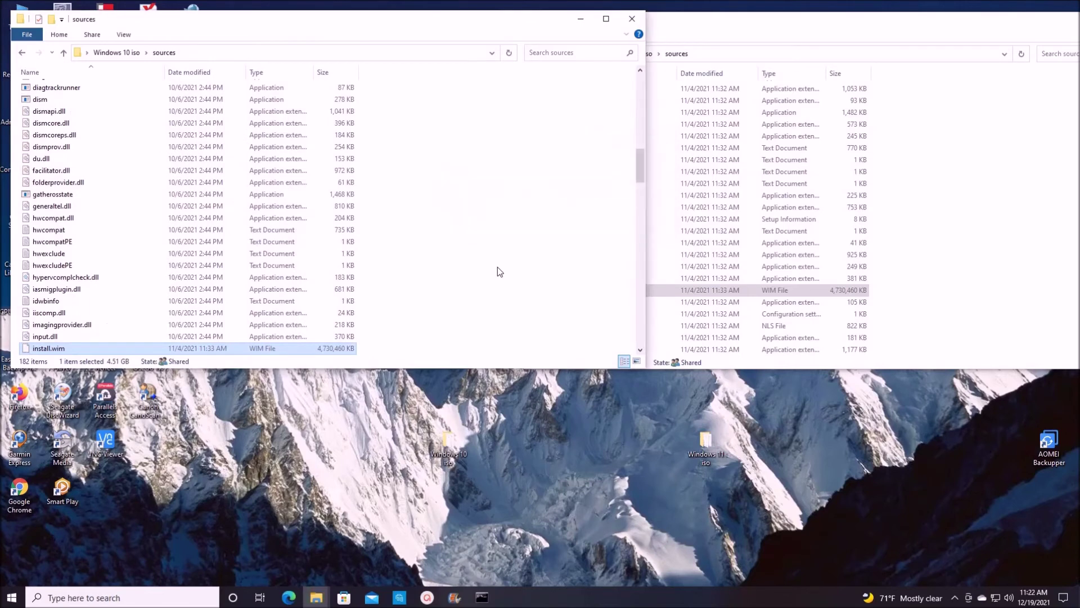
pyautogui.click(987, 25)
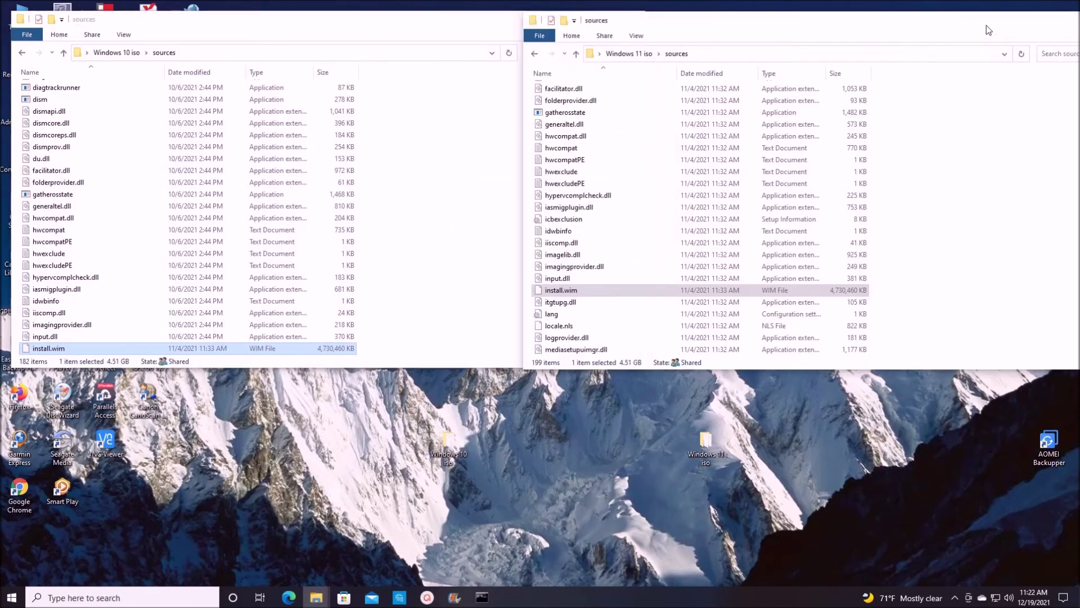
pyautogui.moveTo(987, 25); pyautogui.dragTo(819, 57)
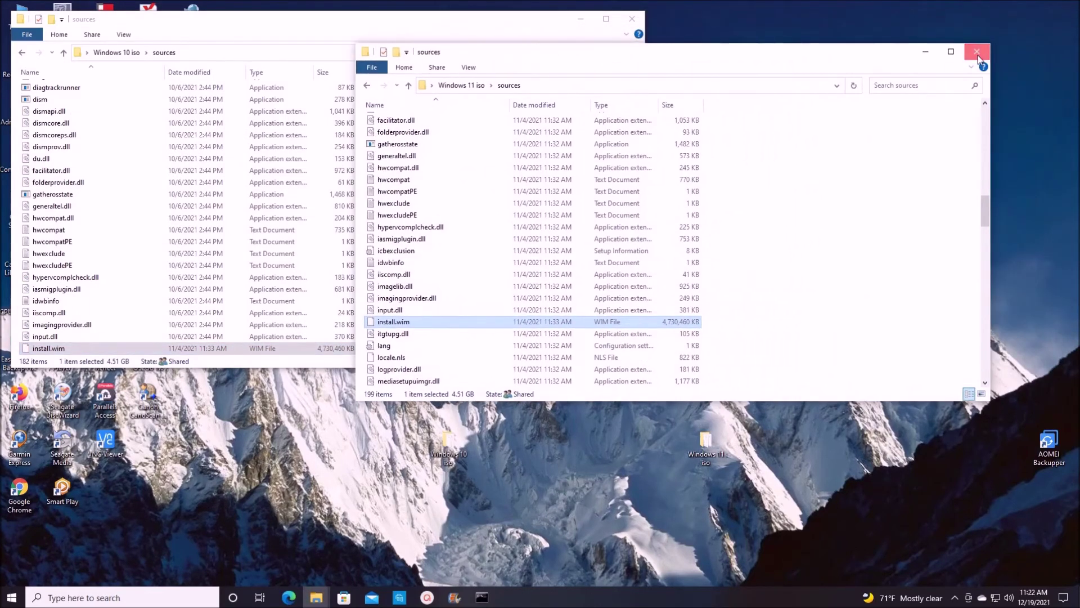
# Step: Close the Windows 11 sources window and launch setup from the Windows 10 iso folder
pyautogui.click(978, 53)
pyautogui.moveTo(444, 24); pyautogui.dragTo(745, 45)
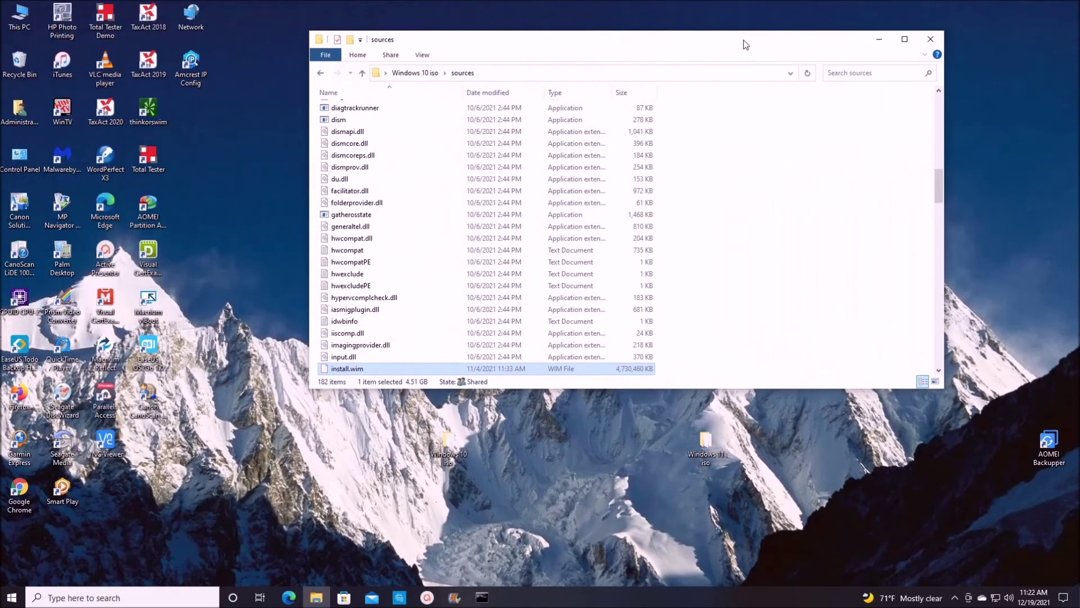
pyautogui.click(638, 151)
pyautogui.scroll(10, 640, 155)
pyautogui.scroll(4, 640, 159)
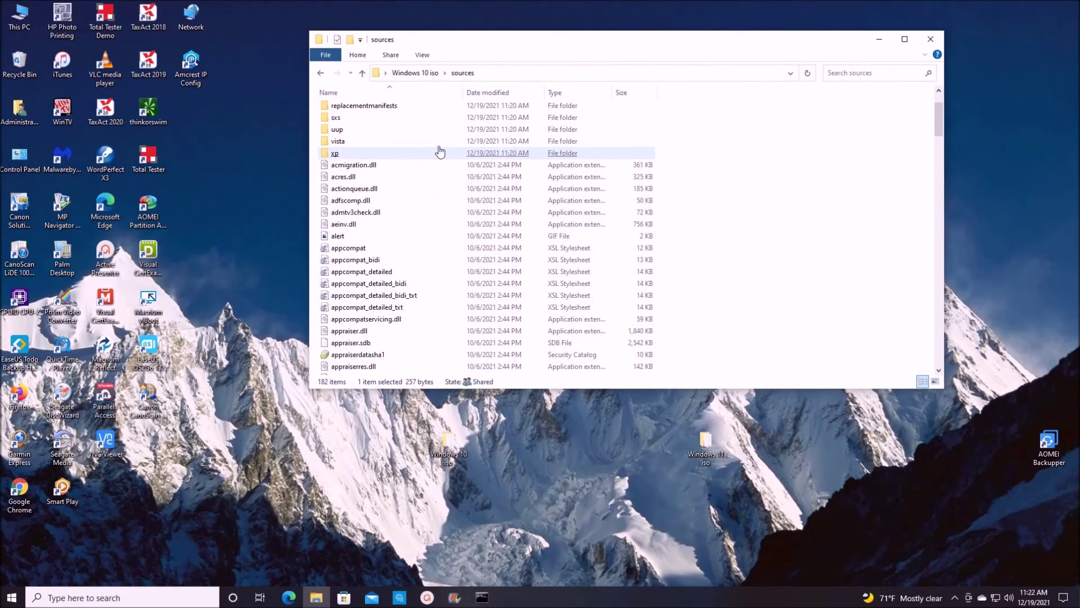
pyautogui.click(320, 72)
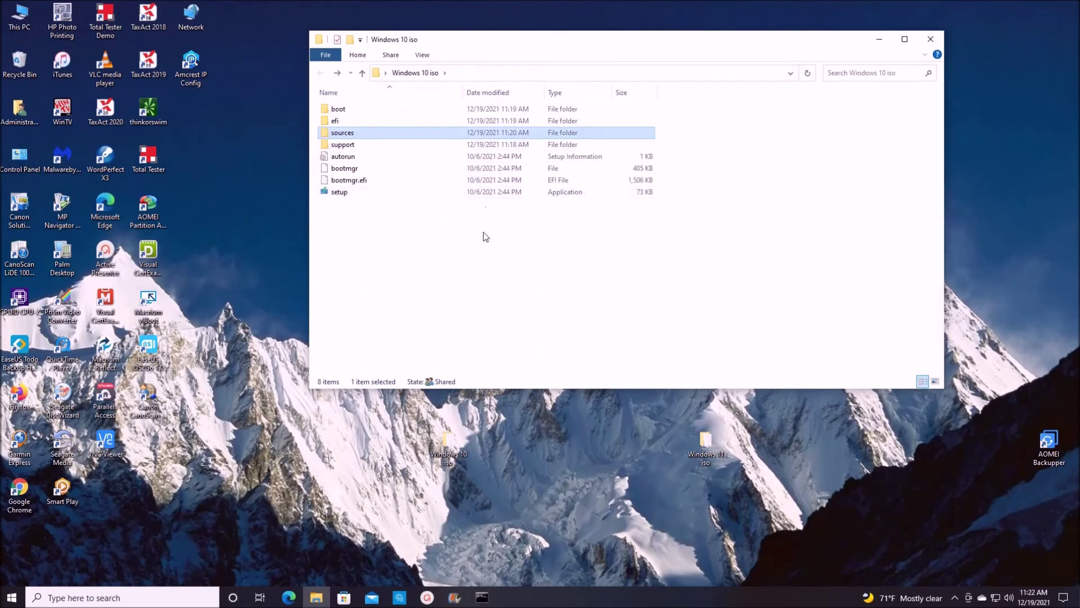
pyautogui.click(339, 195)
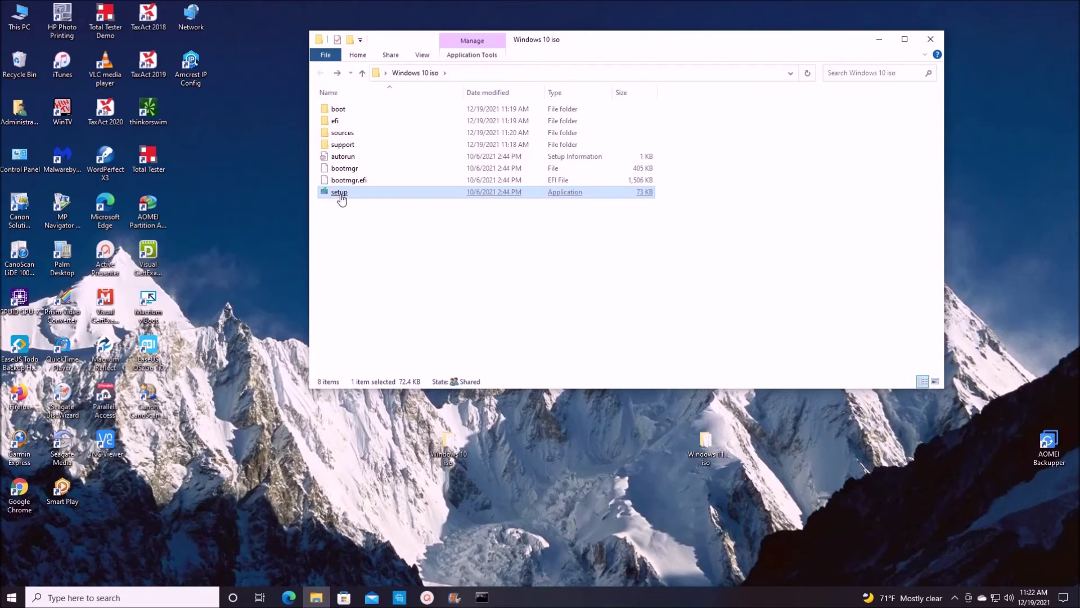
pyautogui.doubleClick(339, 193)
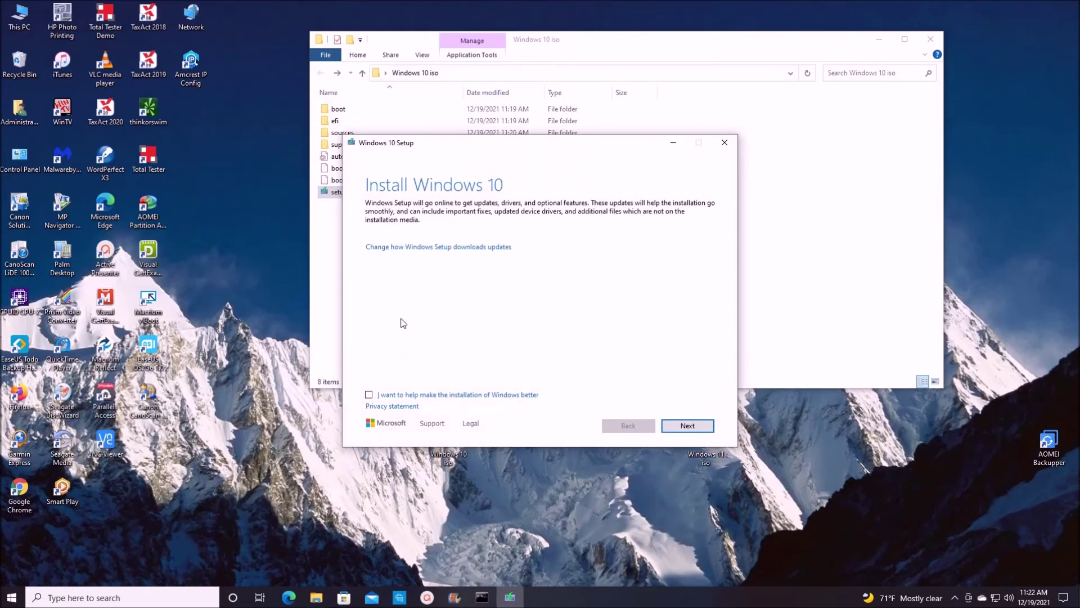
# Step: Choose Not right now for setup updates, accept the license, and start the Windows 11 Pro install
pyautogui.click(425, 250)
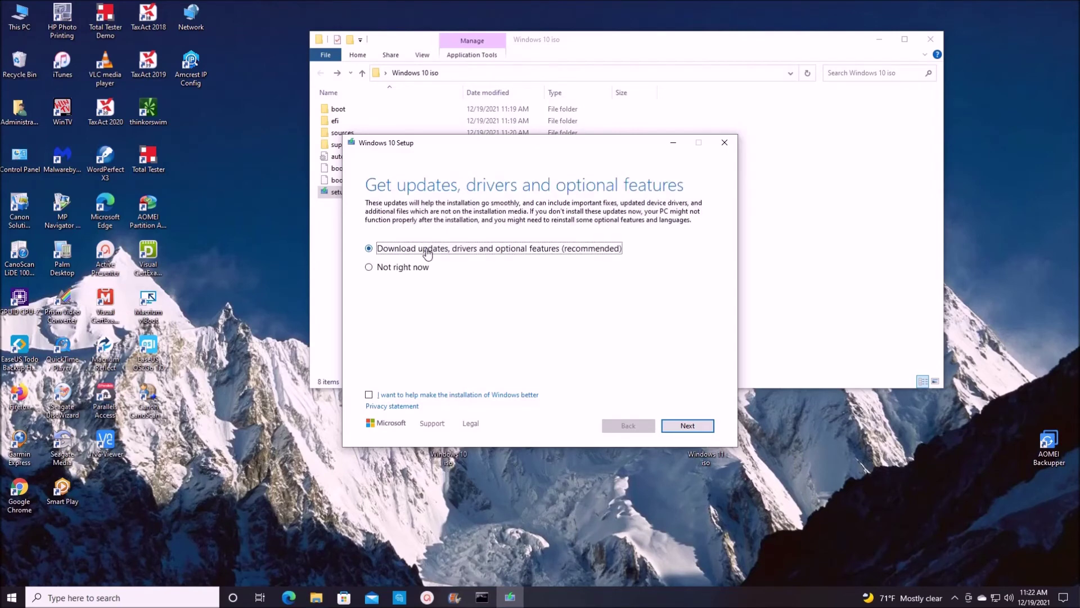
pyautogui.click(369, 267)
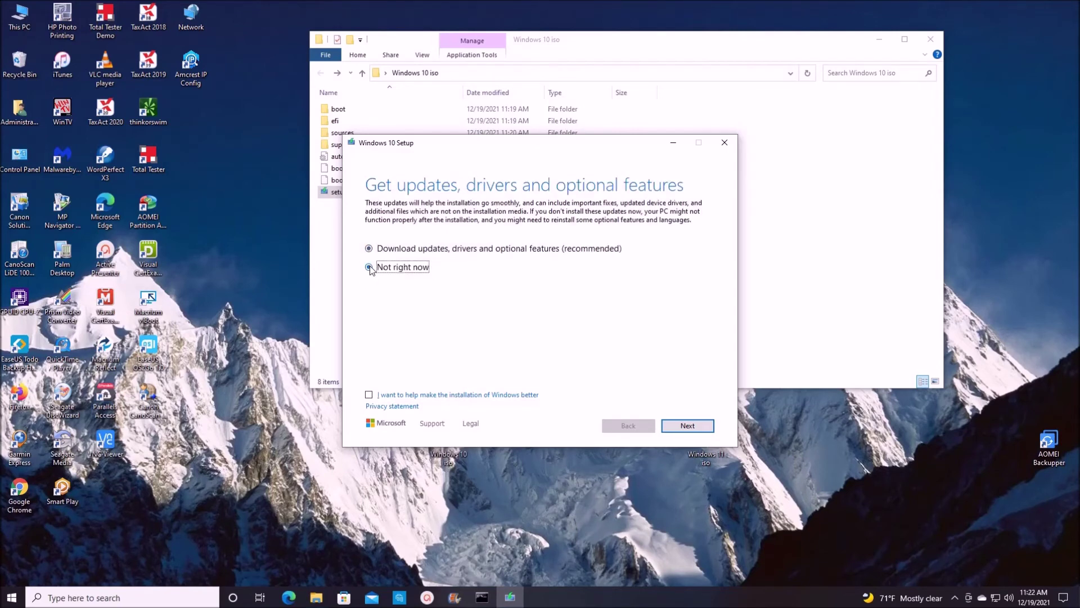
pyautogui.click(698, 429)
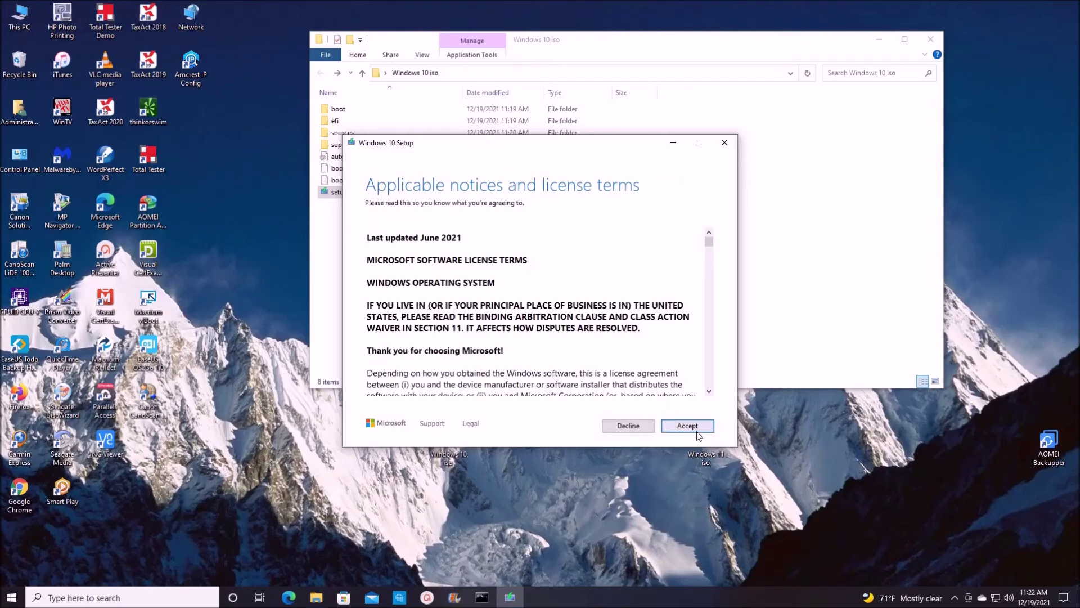
pyautogui.click(697, 428)
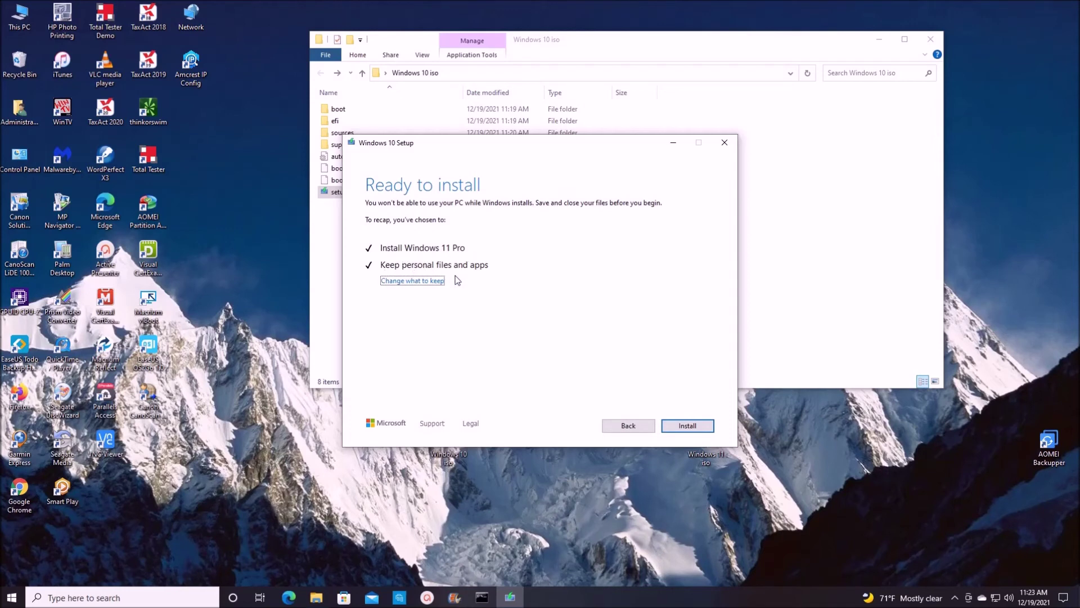
pyautogui.click(692, 426)
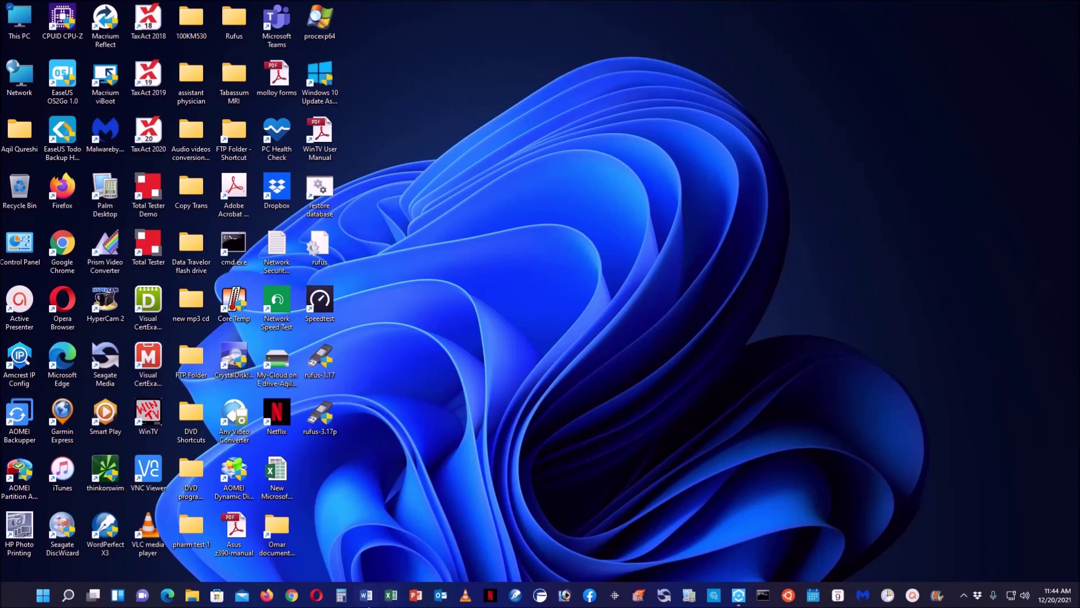
pyautogui.click(367, 600)
pyautogui.click(396, 598)
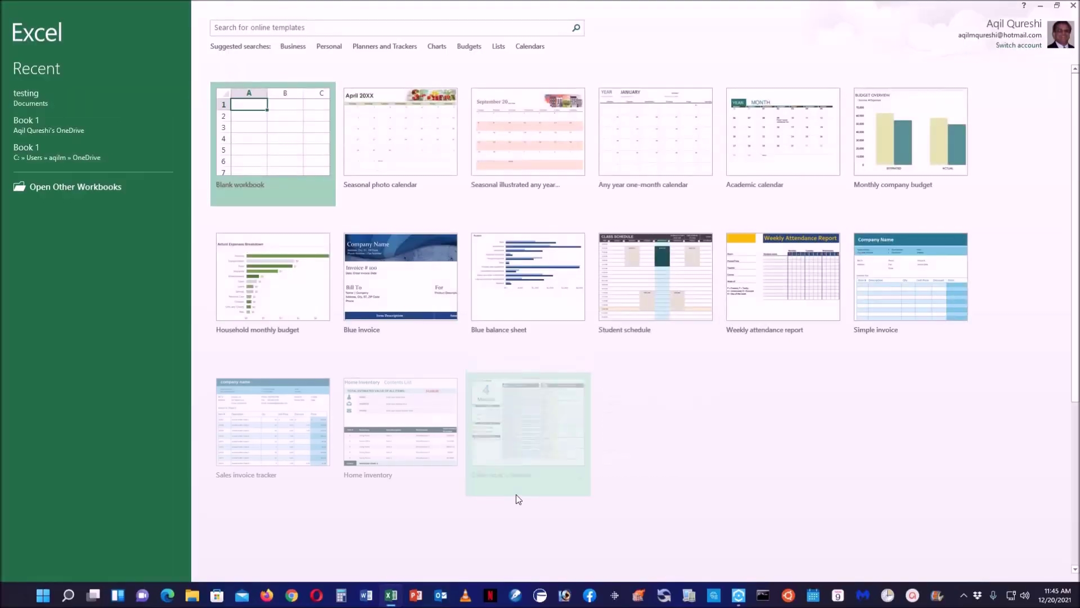
pyautogui.click(272, 137)
pyautogui.click(284, 133)
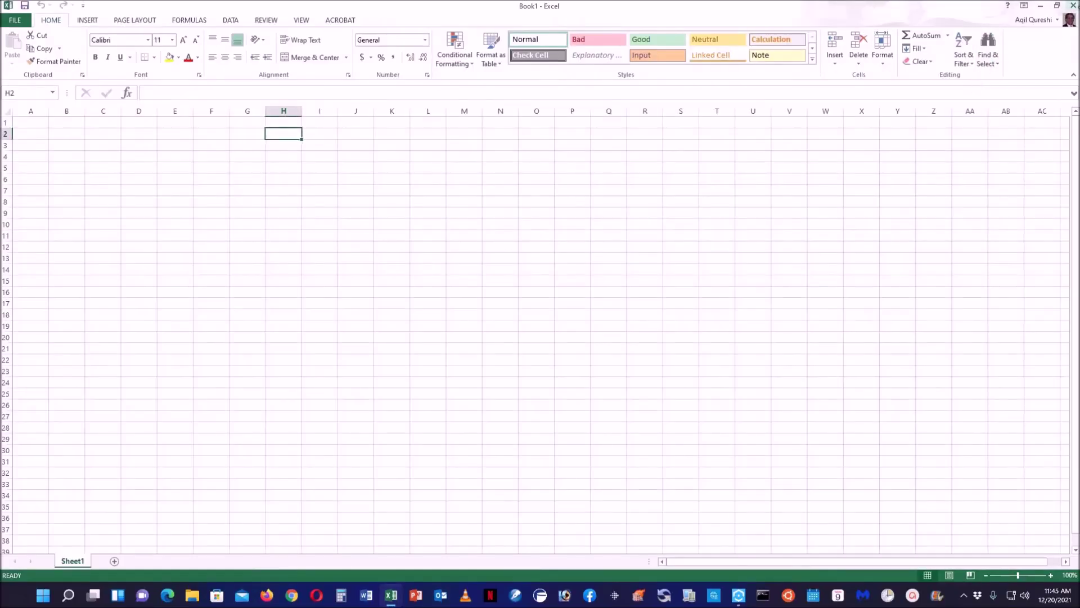
pyautogui.click(1073, 6)
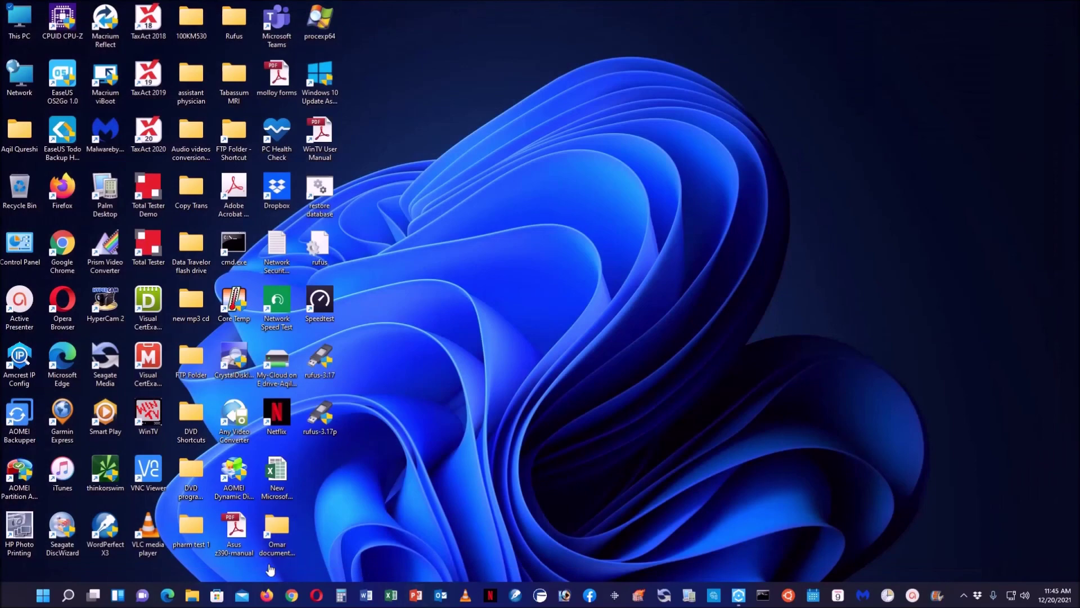
pyautogui.click(291, 595)
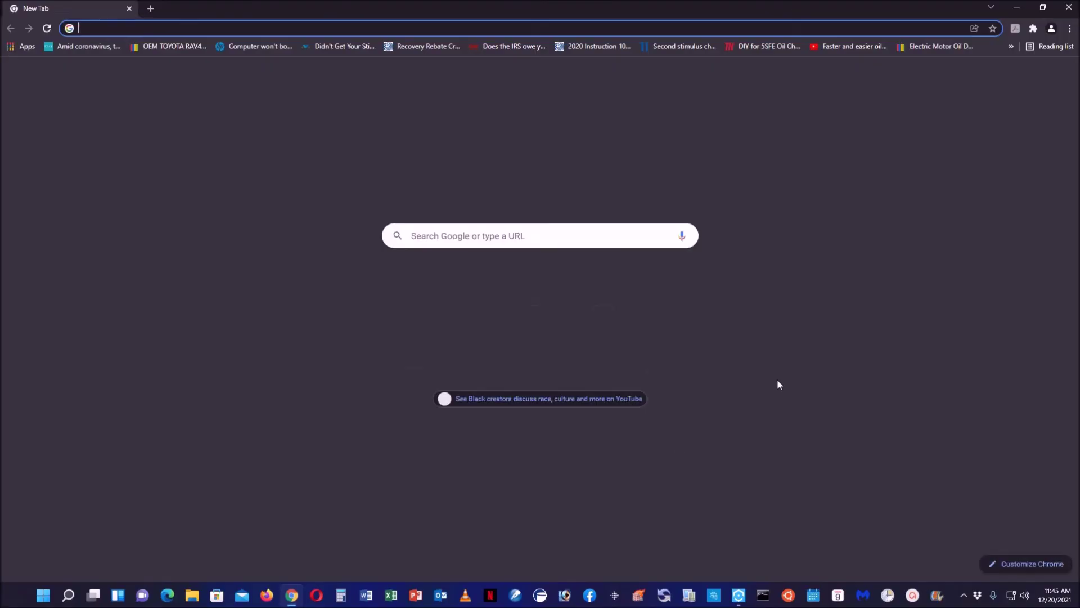
pyautogui.click(1069, 7)
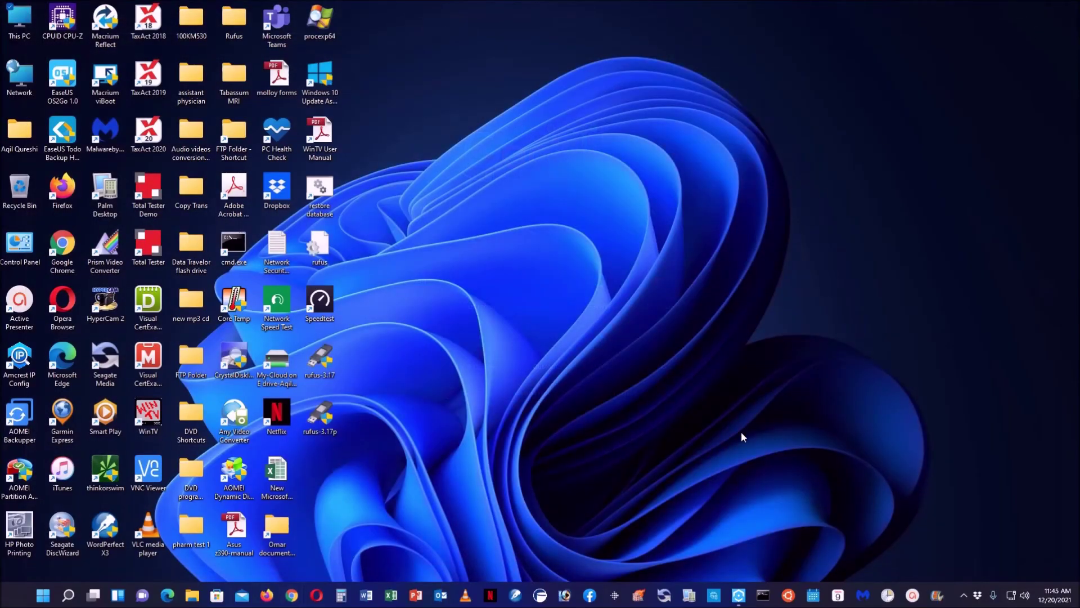
pyautogui.rightClick(43, 594)
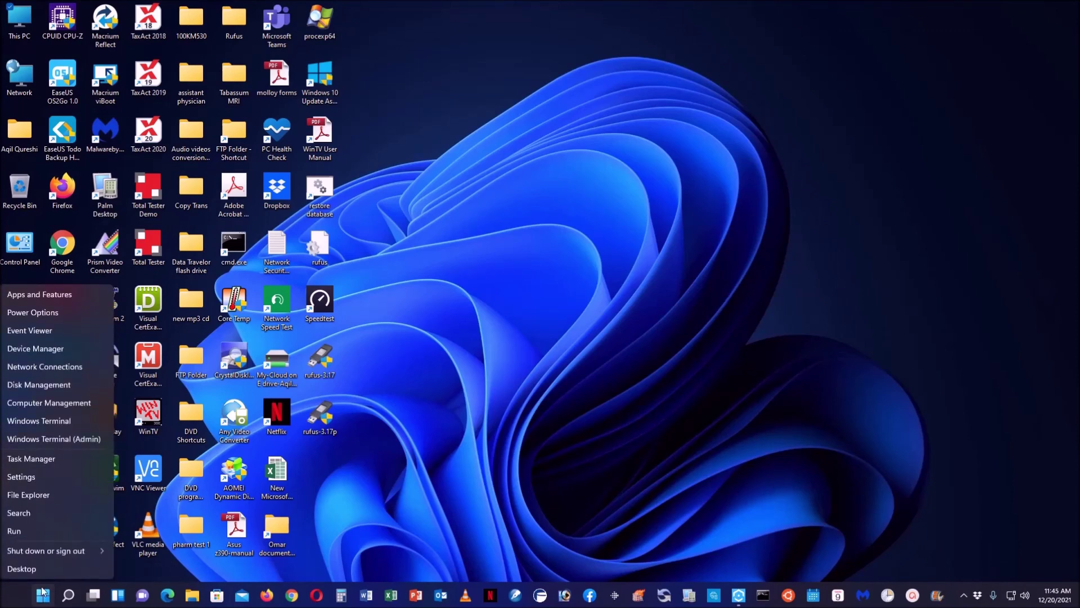
pyautogui.click(59, 350)
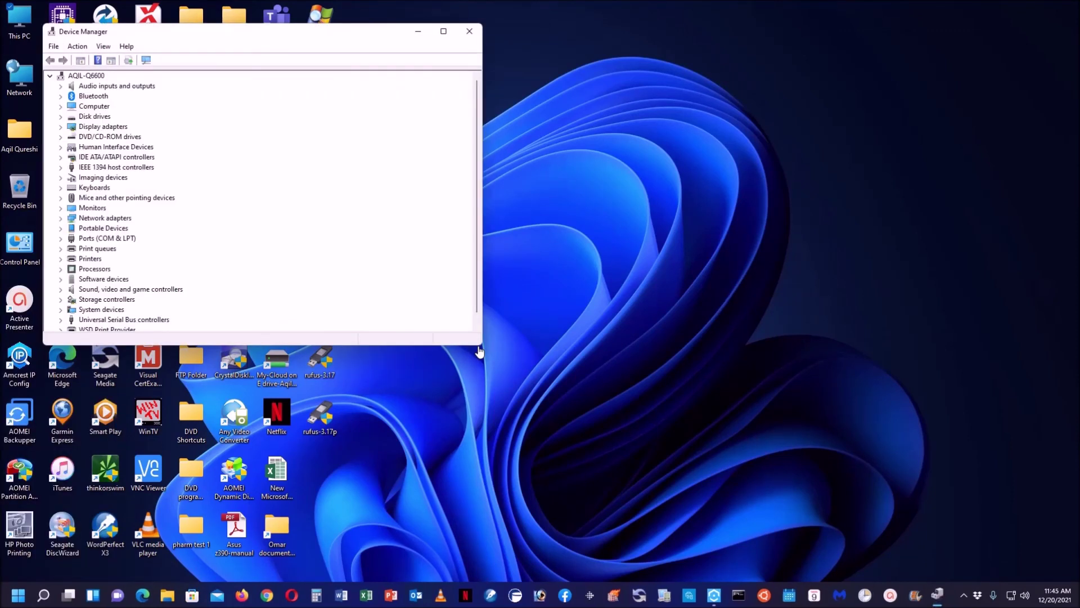
pyautogui.scroll(-1, 141, 170)
pyautogui.scroll(1, 166, 241)
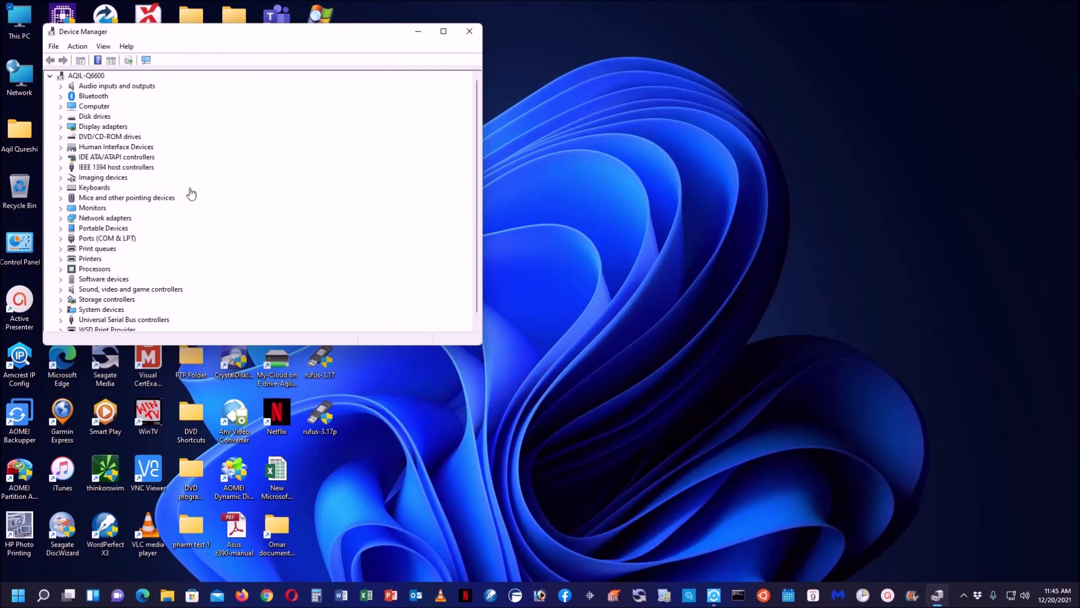
pyautogui.click(470, 32)
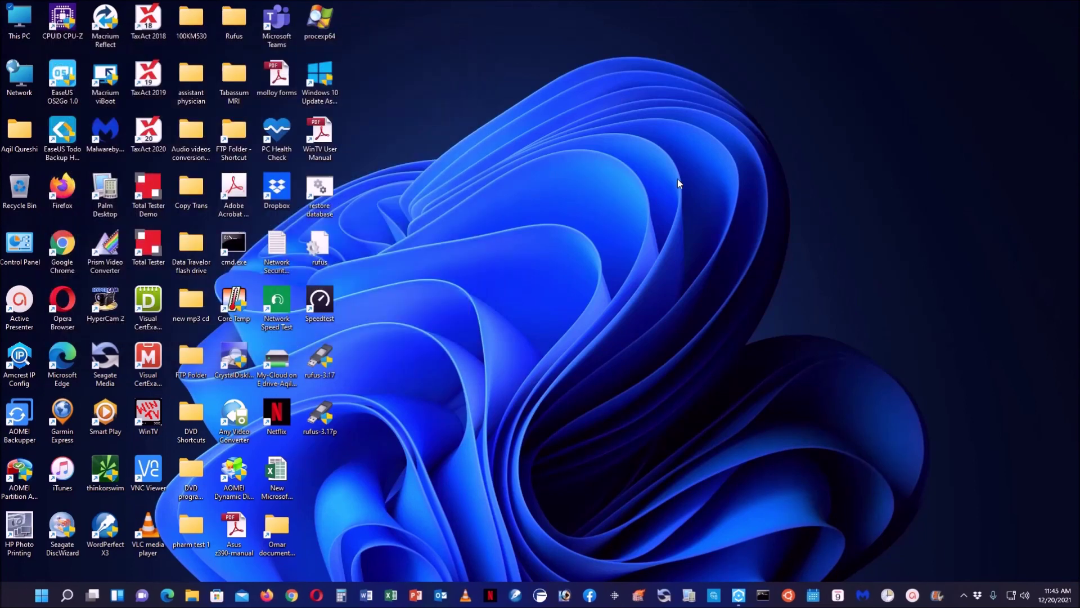